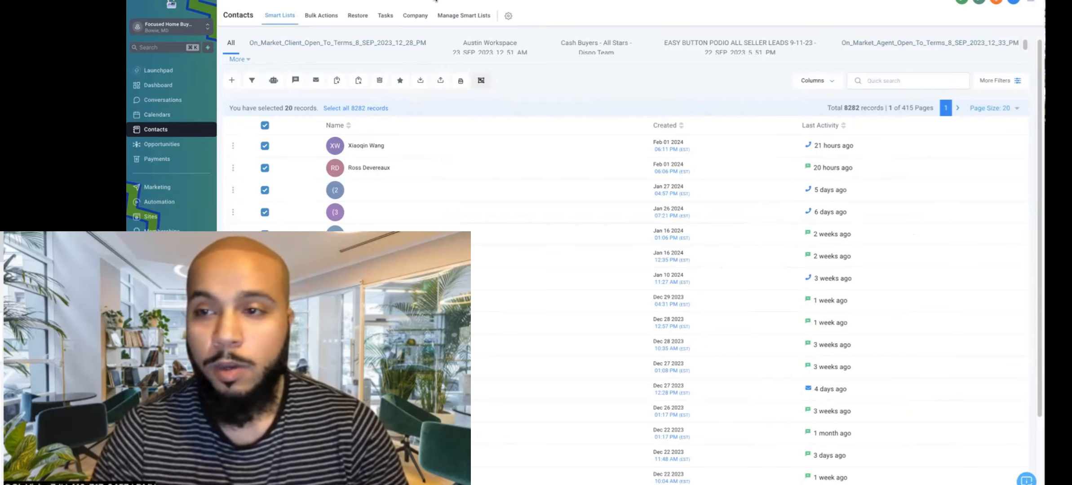
# - Browse the available contact filter fields, from the most used ones through the contact information ones, and close the filters
pyautogui.click(1001, 83)
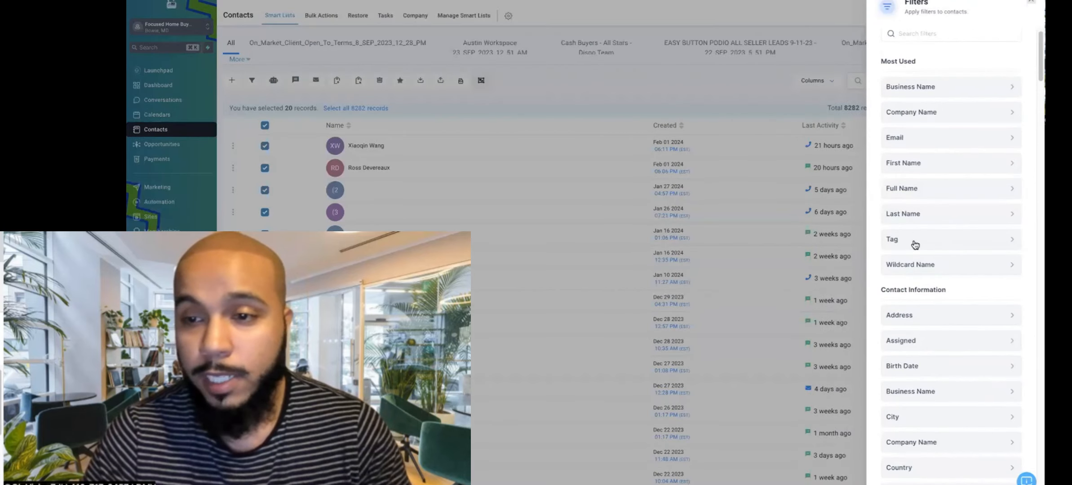
pyautogui.scroll(-5, 915, 233)
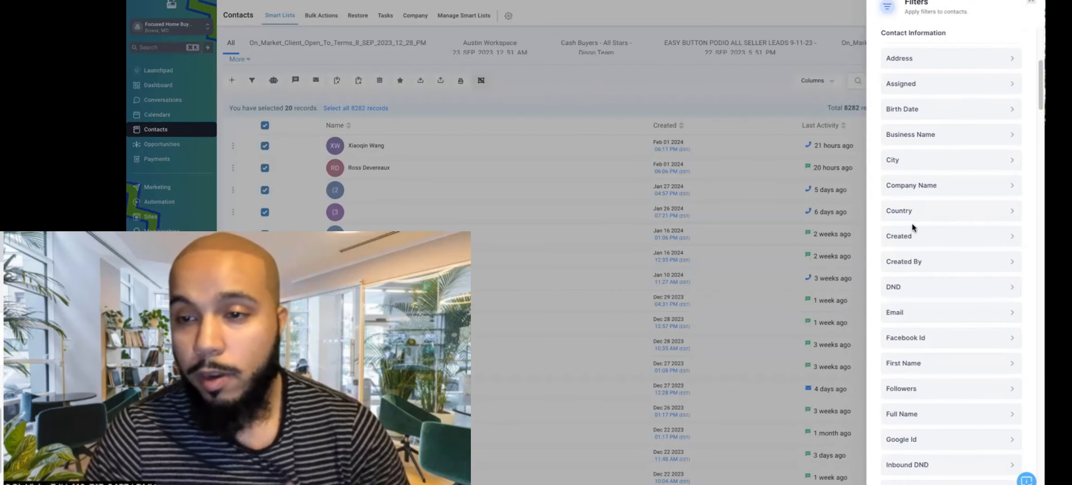
pyautogui.scroll(-3, 912, 205)
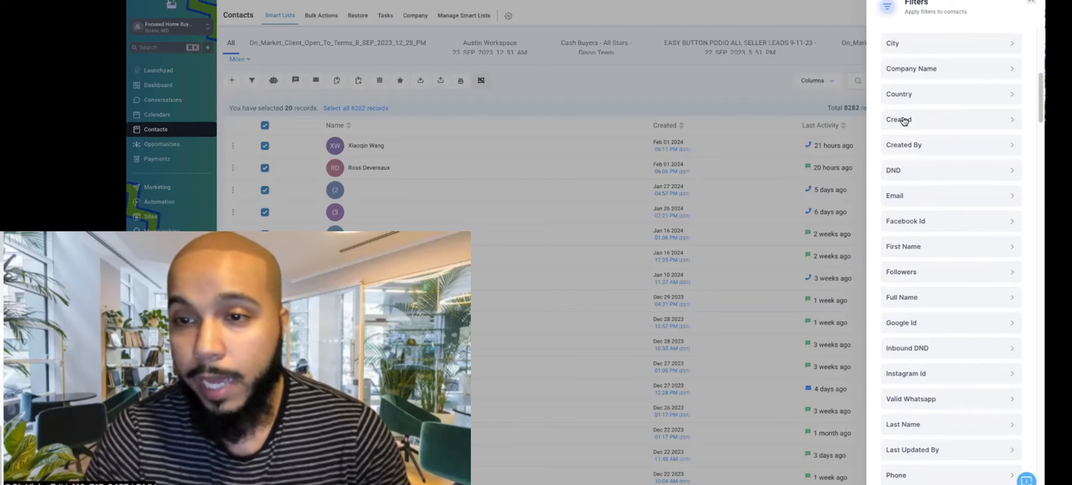
pyautogui.scroll(-3, 910, 139)
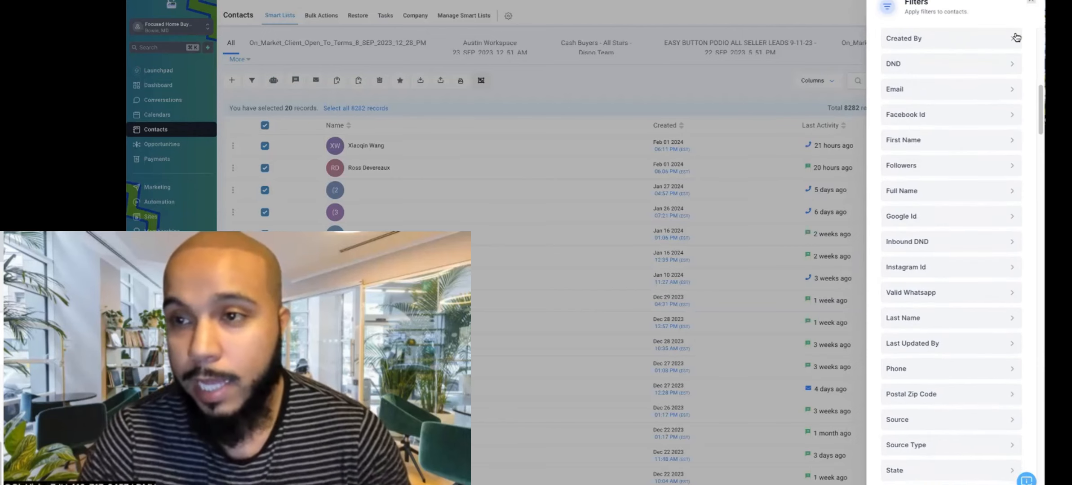
pyautogui.click(1030, 4)
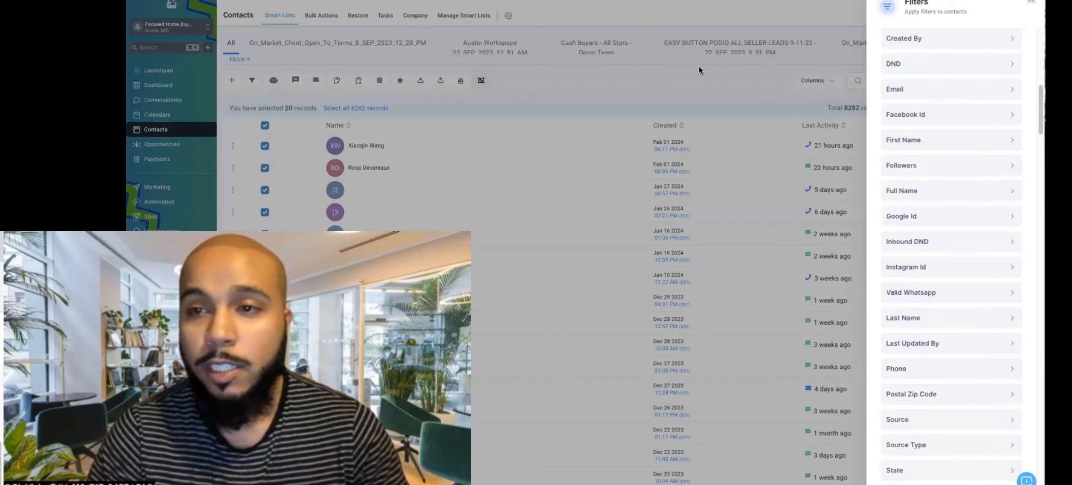
pyautogui.click(698, 66)
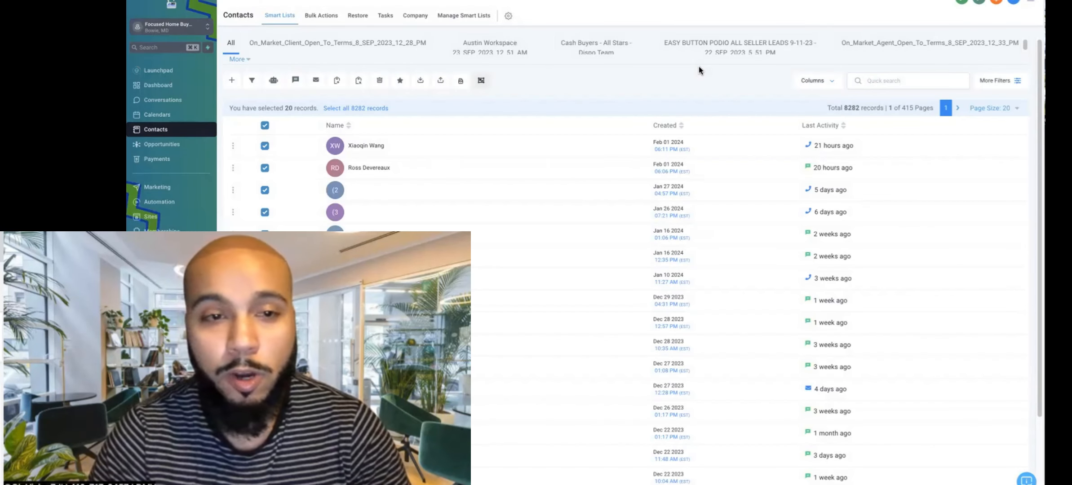
# - View the bulk actions history for contacts and return to the smart lists
pyautogui.click(330, 16)
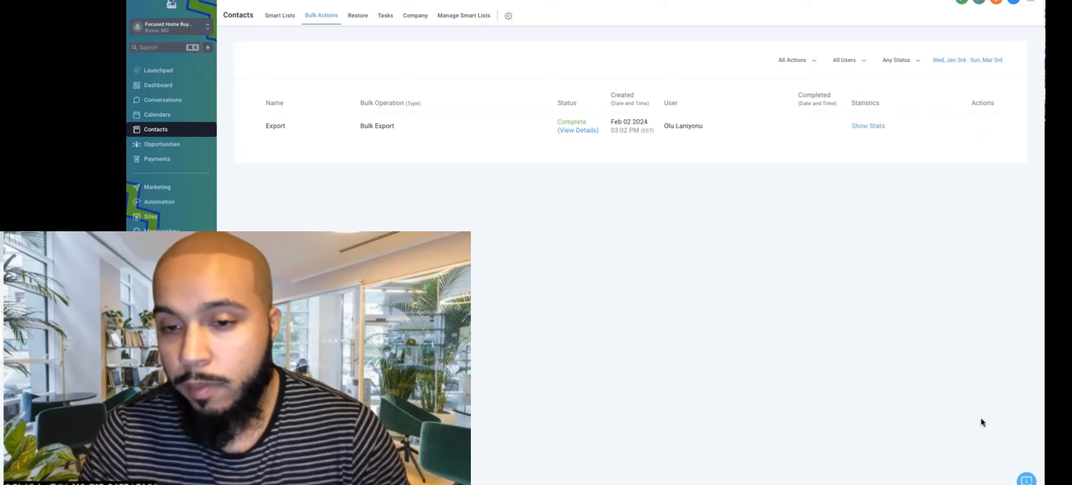
pyautogui.click(276, 18)
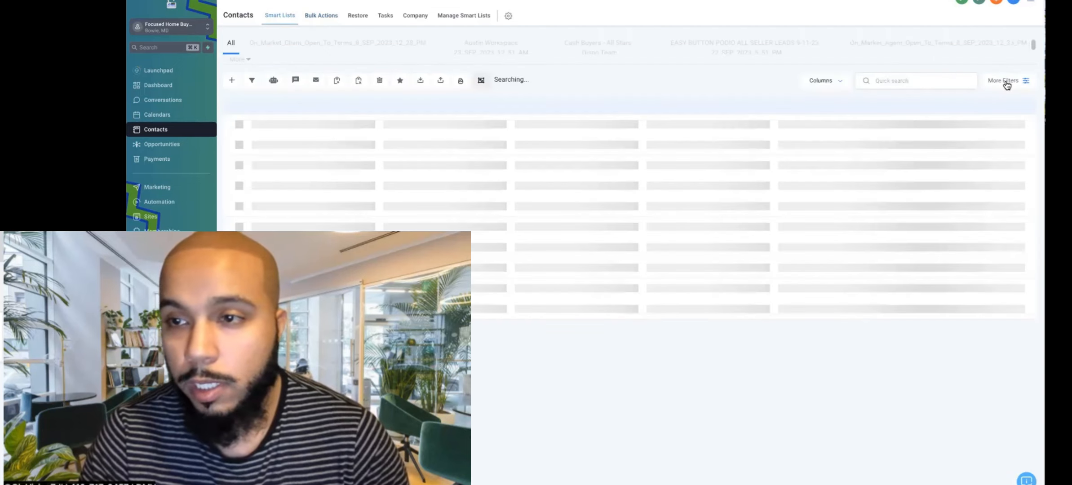
# - Filter the contacts by the tag "acquisitions - discovery", remove that filter again and close the filters
pyautogui.click(1005, 81)
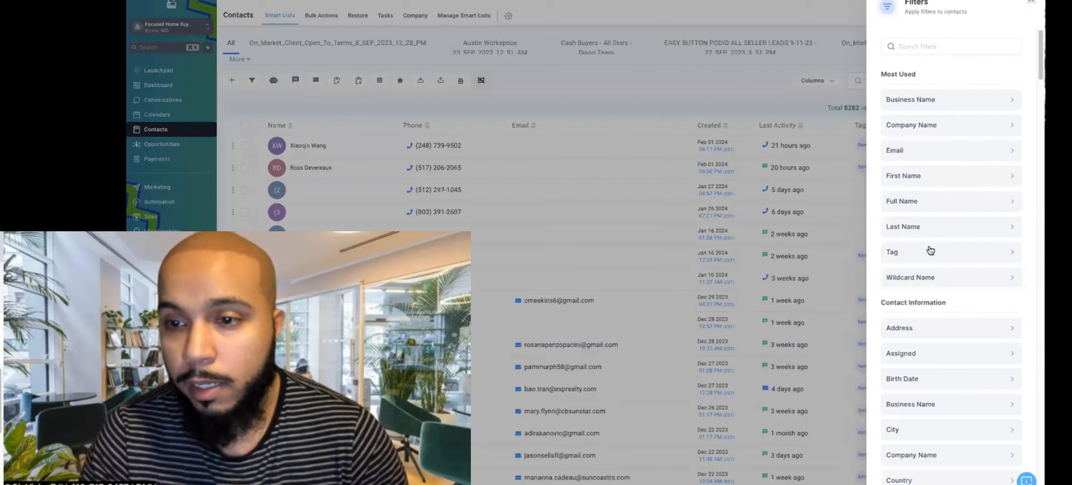
pyautogui.click(930, 251)
pyautogui.click(920, 106)
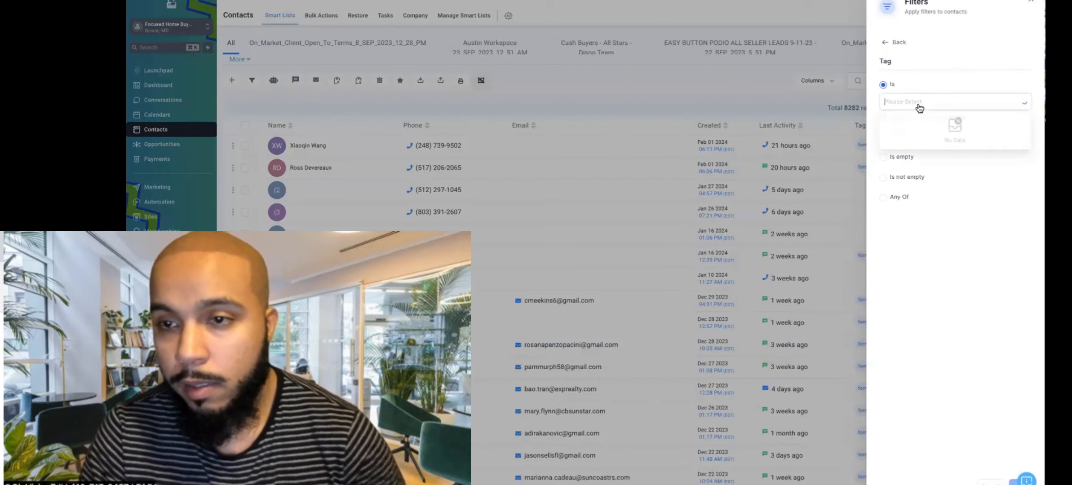
pyautogui.click(921, 121)
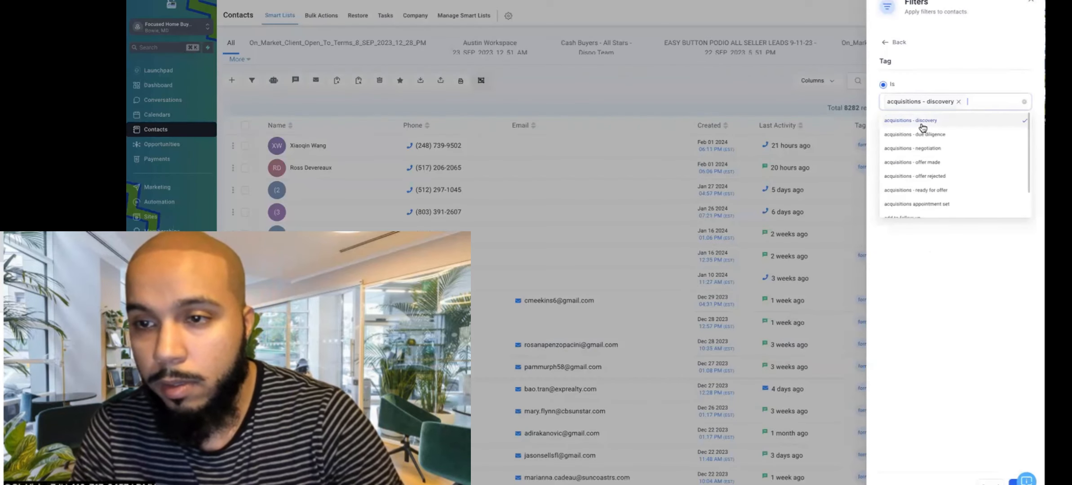
pyautogui.click(1015, 483)
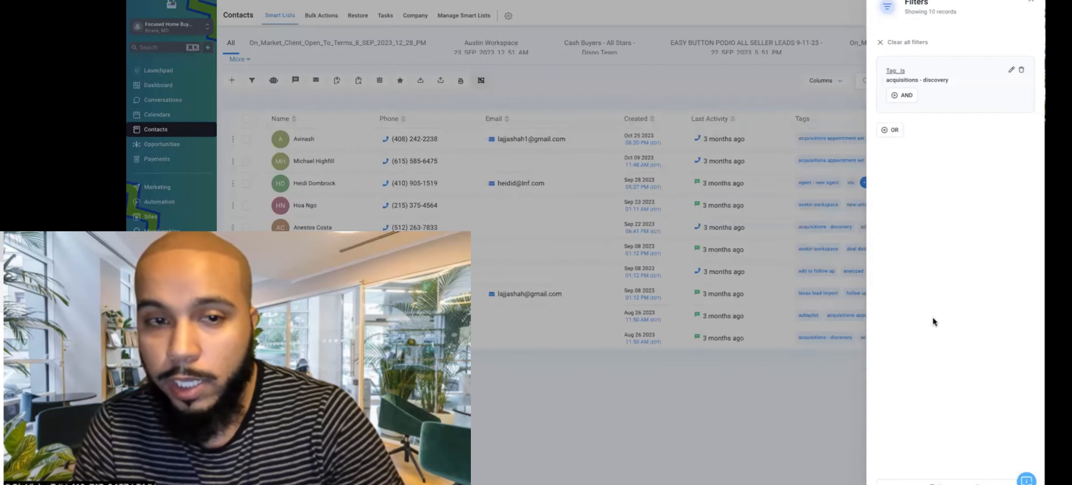
pyautogui.click(1023, 71)
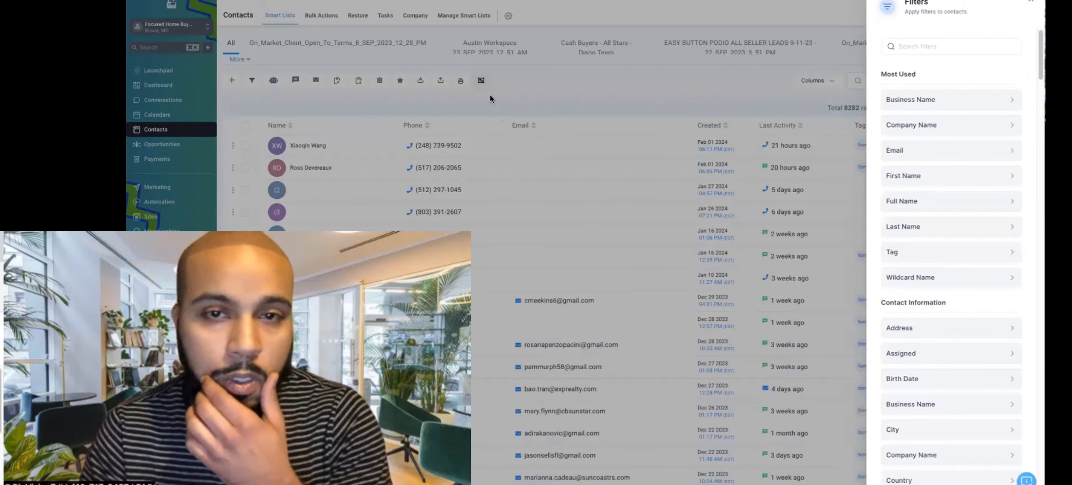
pyautogui.click(490, 95)
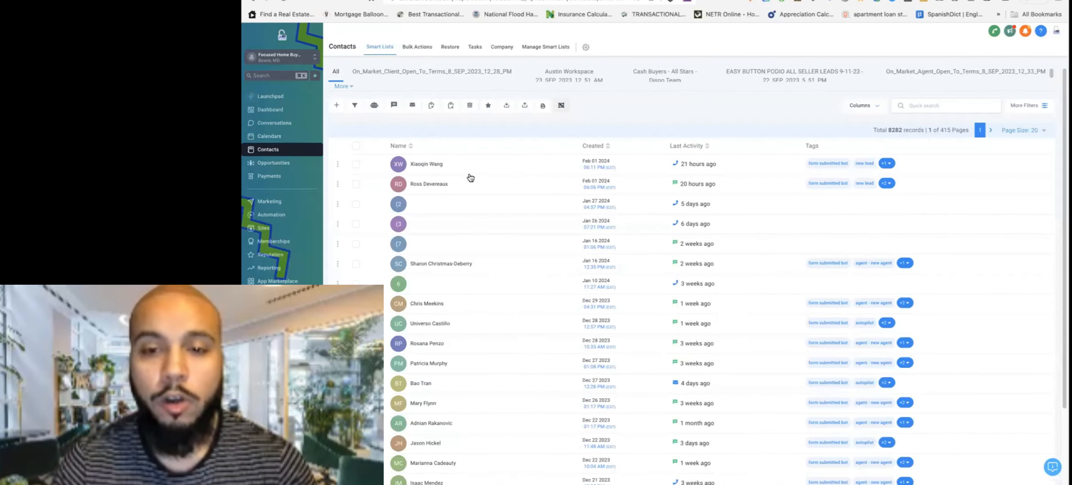
# - Select all contact records across all pages of the list
pyautogui.click(356, 146)
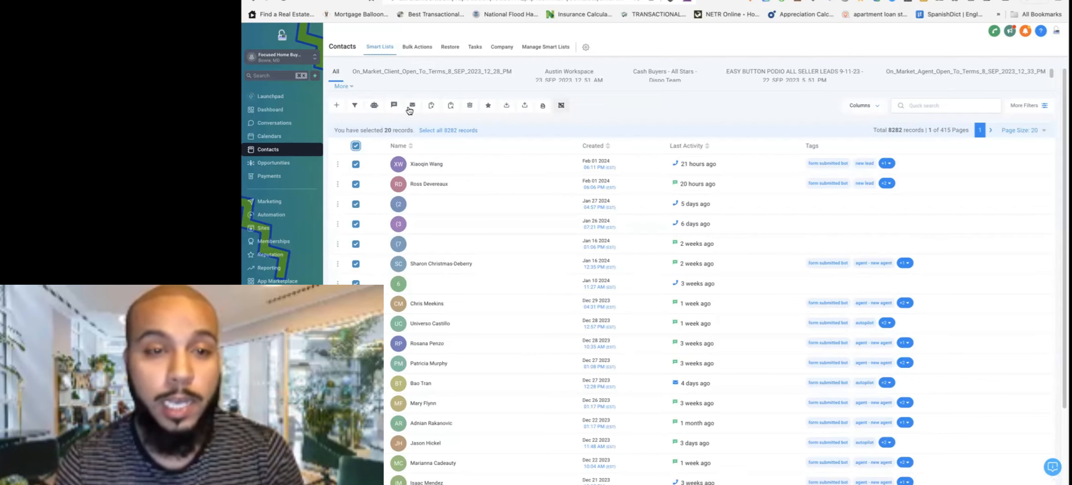
pyautogui.scroll(-3, 730, 207)
pyautogui.scroll(3, 540, 218)
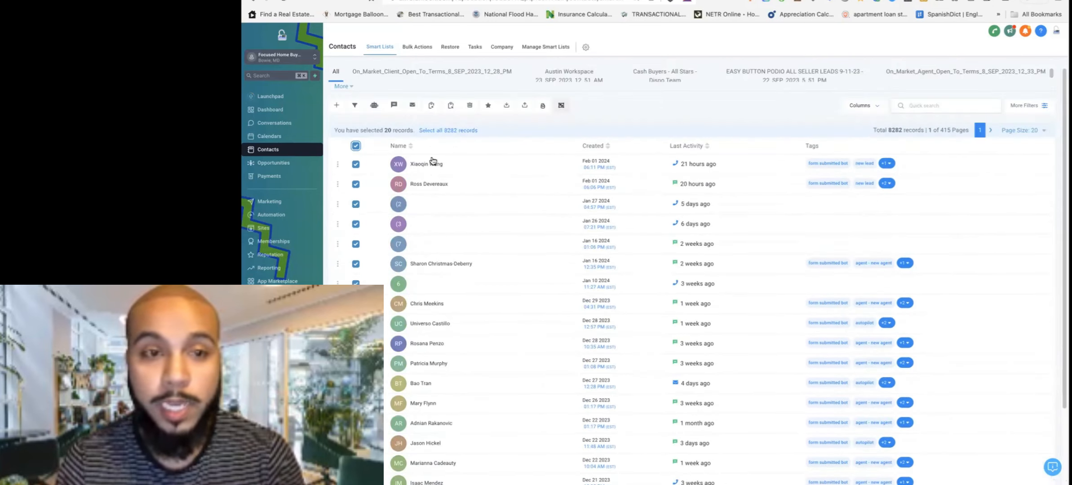
pyautogui.click(434, 131)
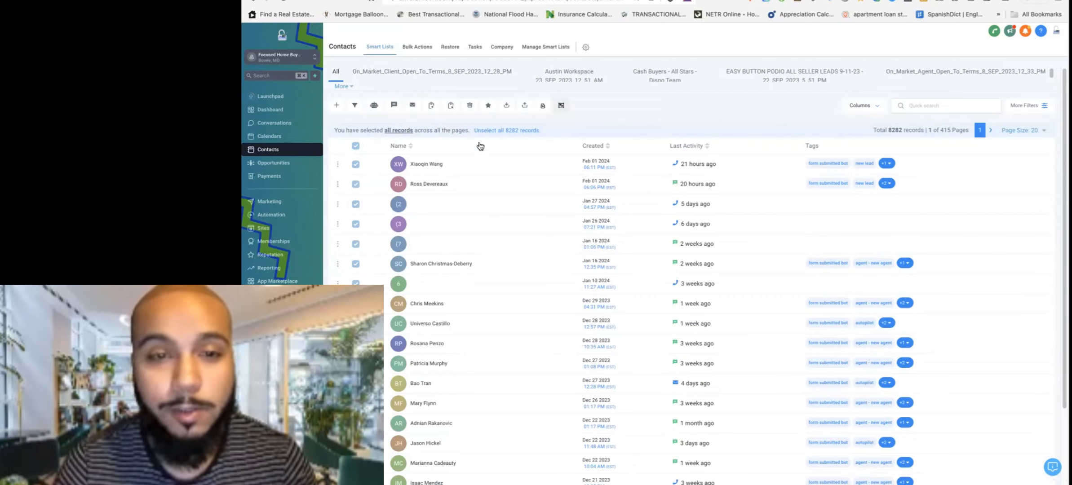
# - Start adding the selected contacts to a campaign or workflow and choose to add them in drip mode
pyautogui.click(375, 107)
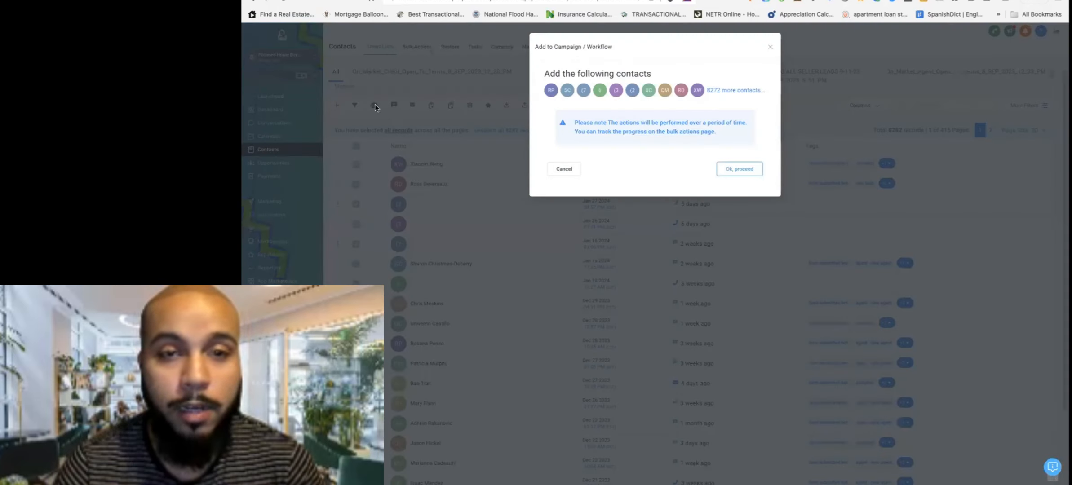
pyautogui.click(740, 170)
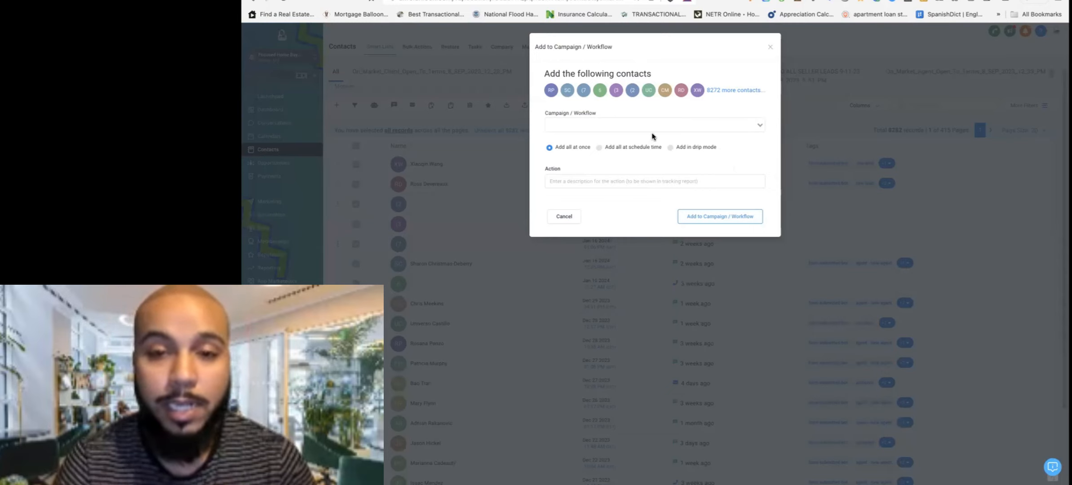
pyautogui.click(670, 148)
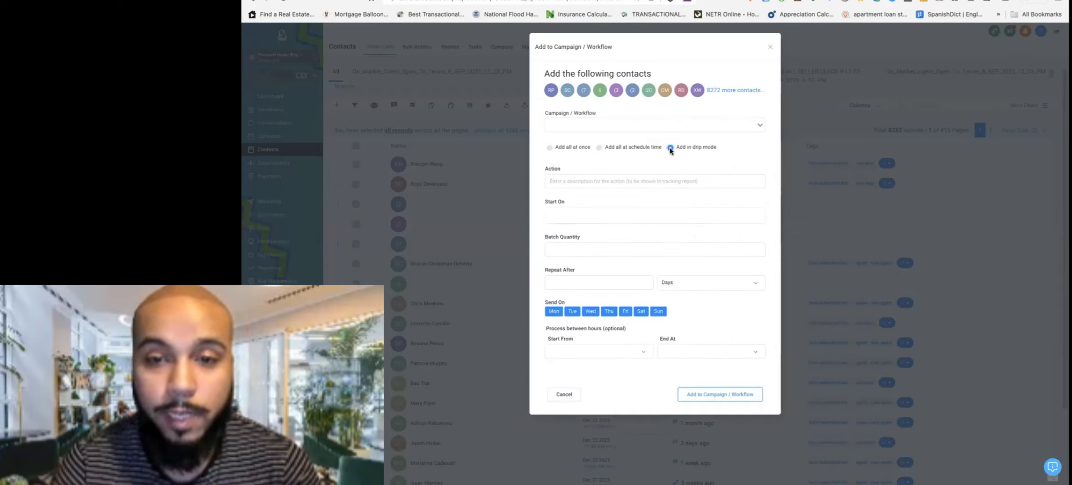
# - Compare the "Add all at once" and "Add all at schedule time" options, including the start date picker, and return to drip mode
pyautogui.click(548, 148)
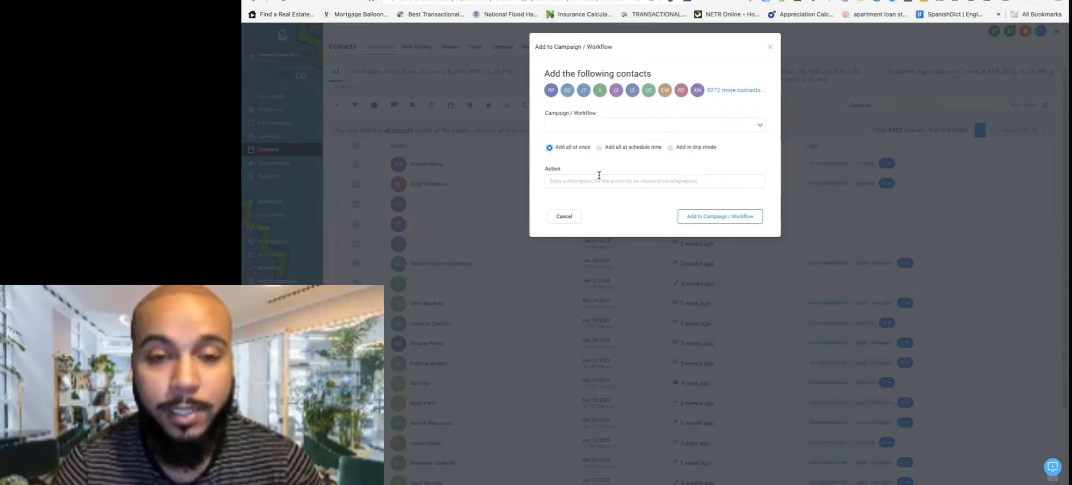
pyautogui.click(599, 148)
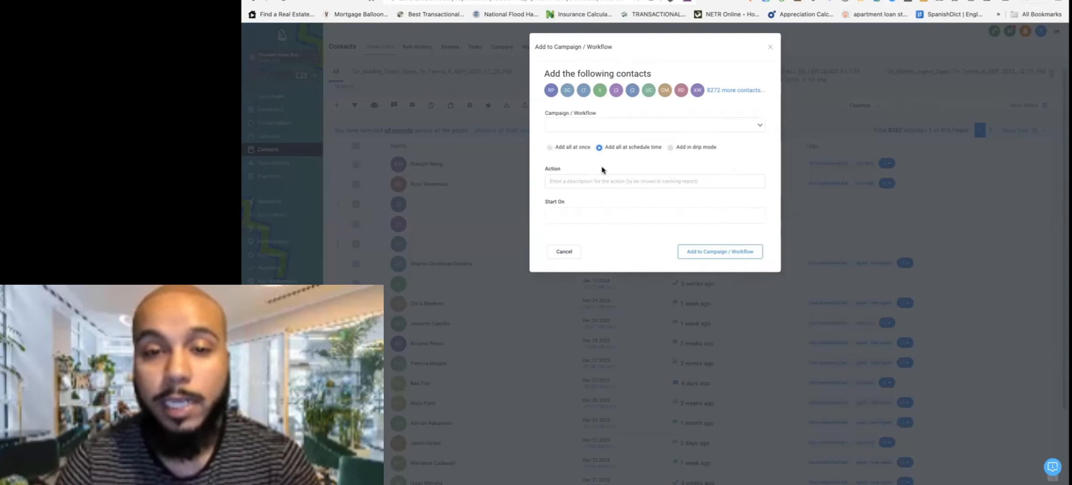
pyautogui.click(598, 216)
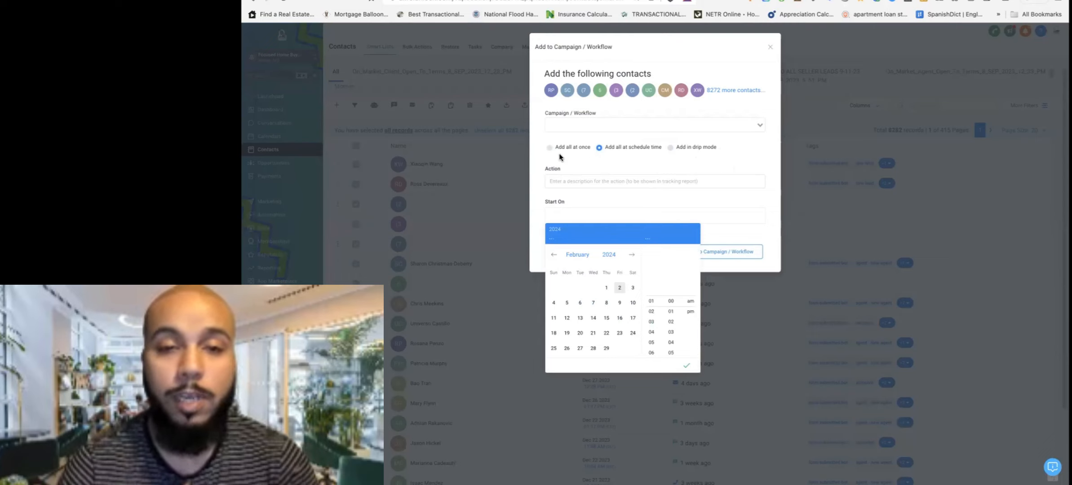
pyautogui.click(670, 148)
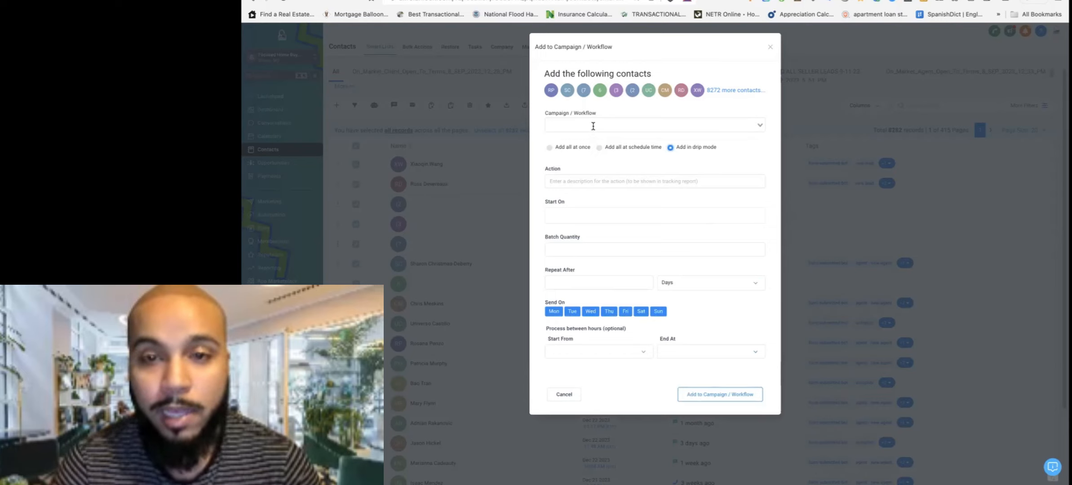
# - Describe the action as "Pre foreclosures Texas 2-3-24" and set it to start on Fri, Feb 2, 2024 at 4:00 PM
pyautogui.click(574, 180)
pyautogui.click(563, 180)
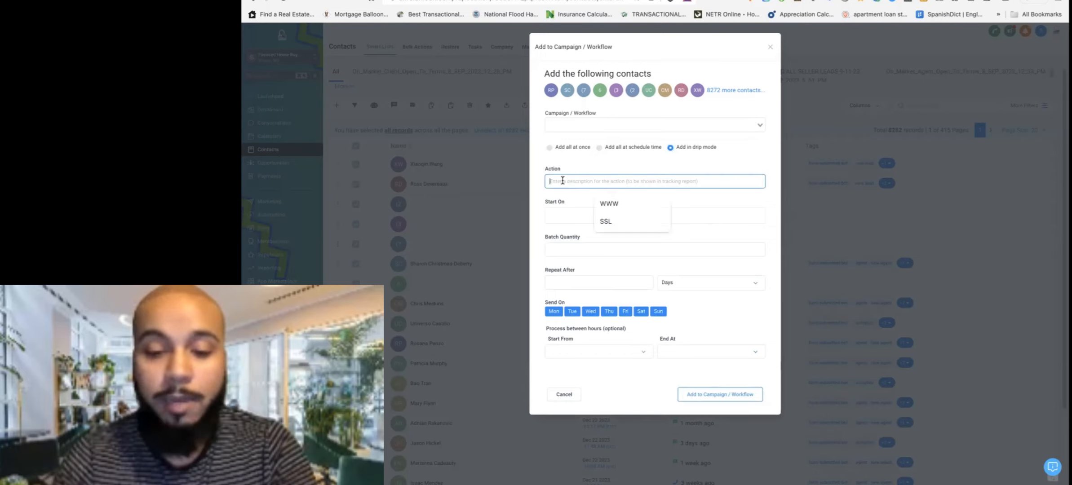
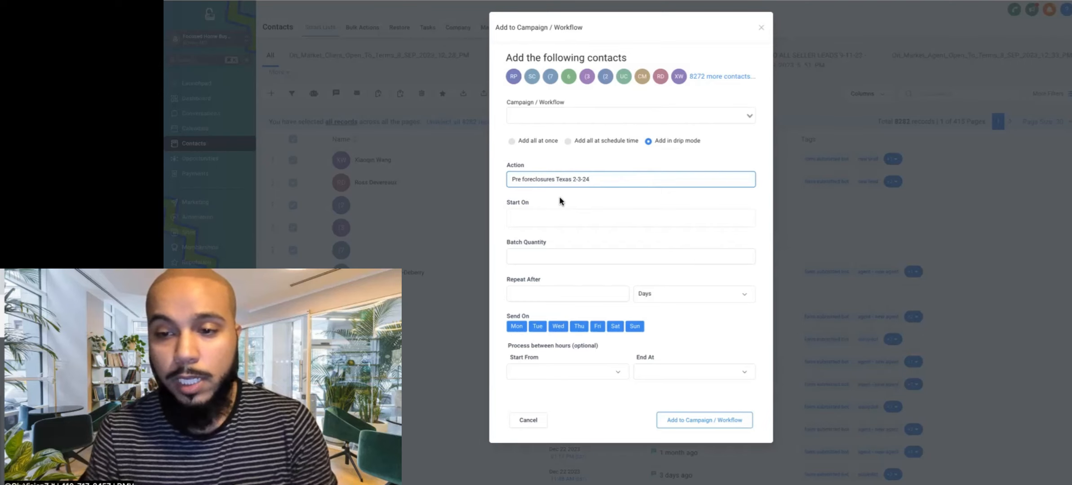
pyautogui.click(593, 227)
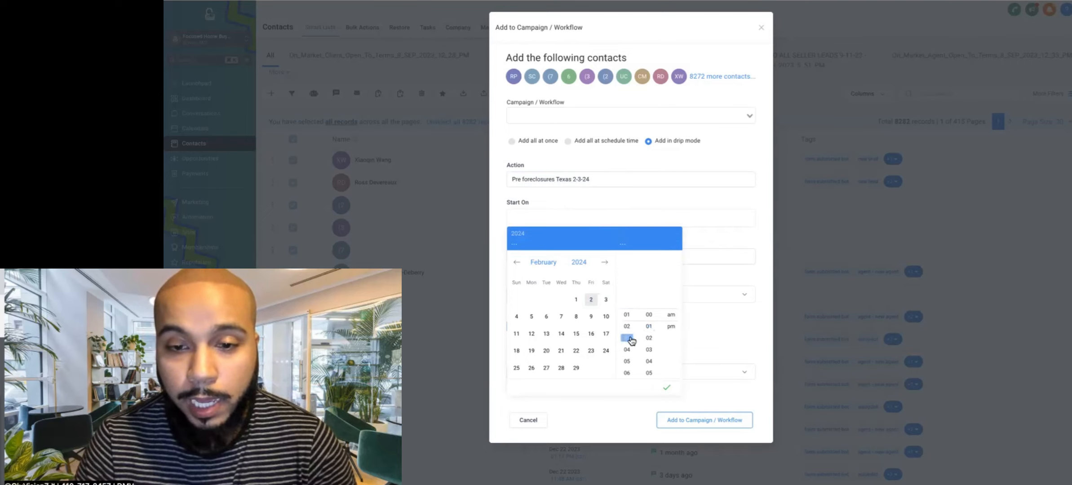
pyautogui.scroll(-3, 631, 341)
pyautogui.scroll(2, 628, 324)
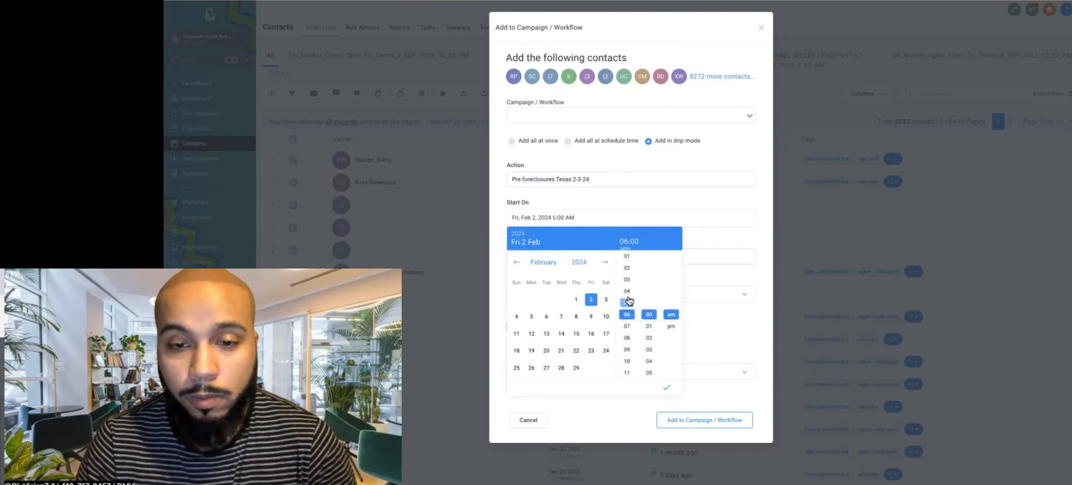
pyautogui.click(627, 292)
pyautogui.click(671, 326)
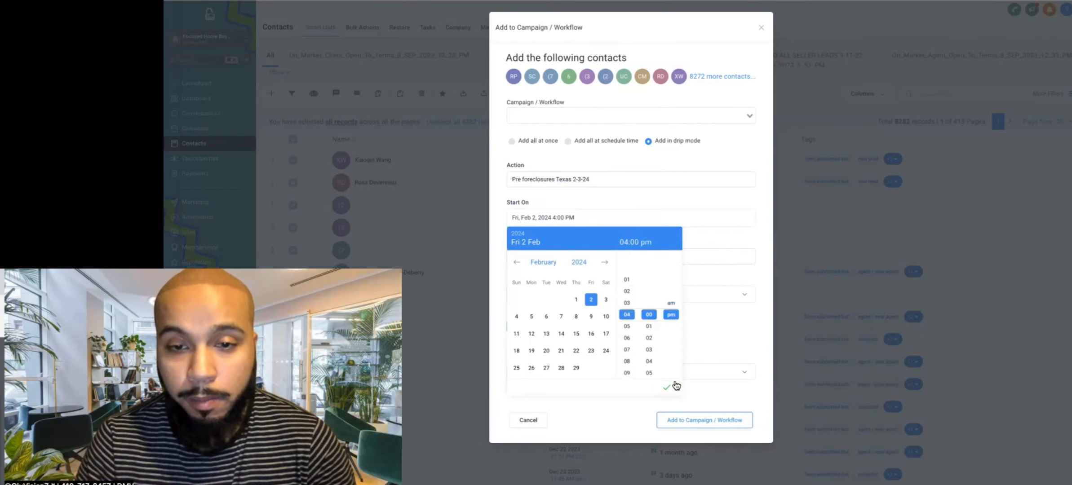
pyautogui.click(667, 386)
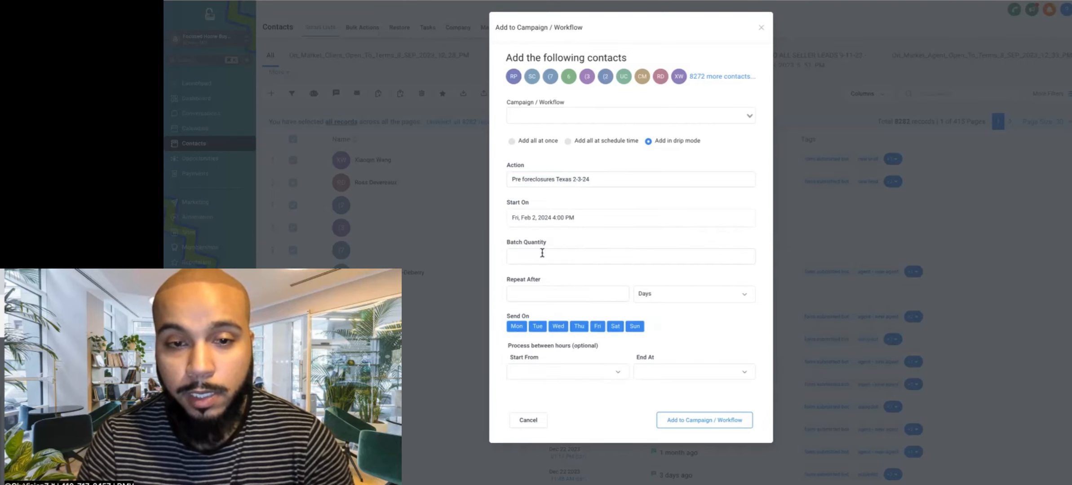
# - Set the drip's batch quantity to 50
pyautogui.moveTo(546, 243); pyautogui.dragTo(507, 243)
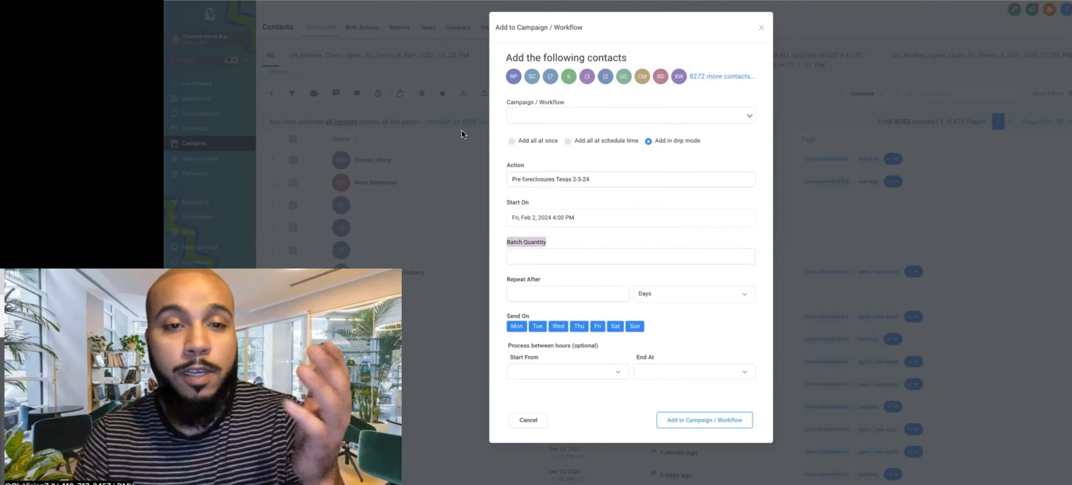
pyautogui.click(606, 257)
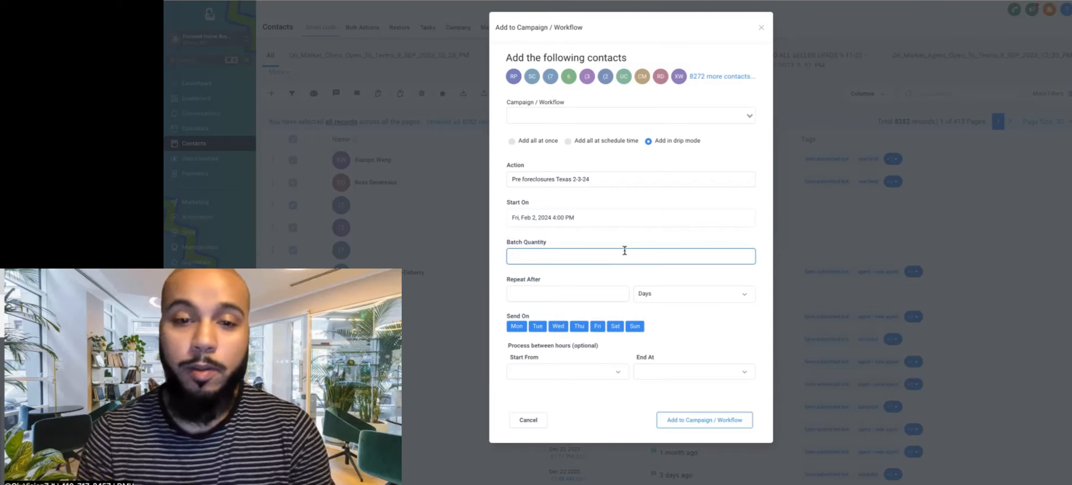
pyautogui.write('5')
pyautogui.press('BackSpace')
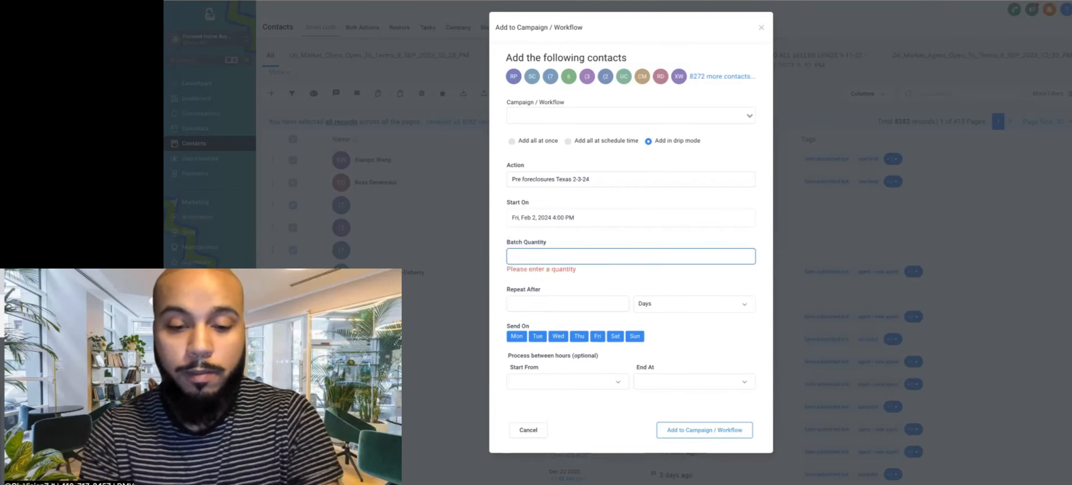
pyautogui.write('5')
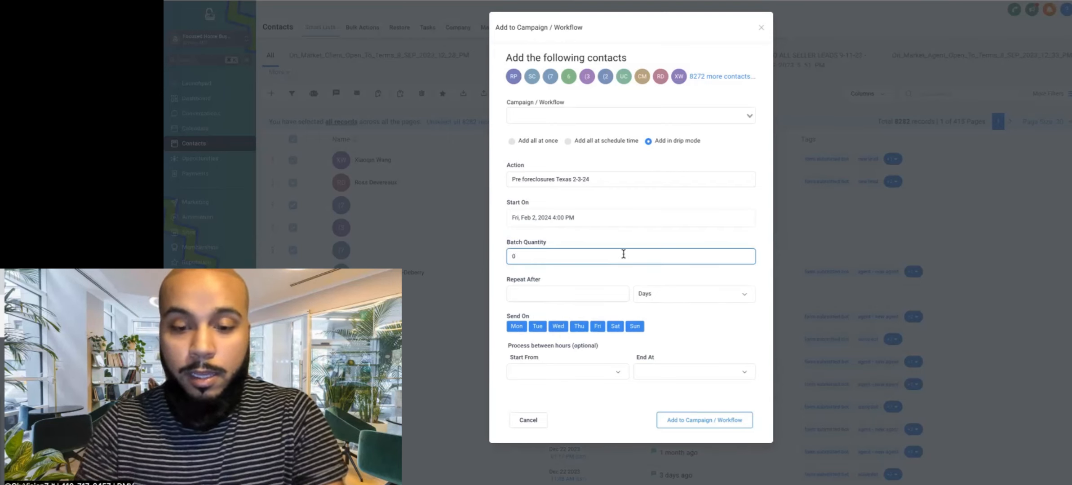
pyautogui.write('0')
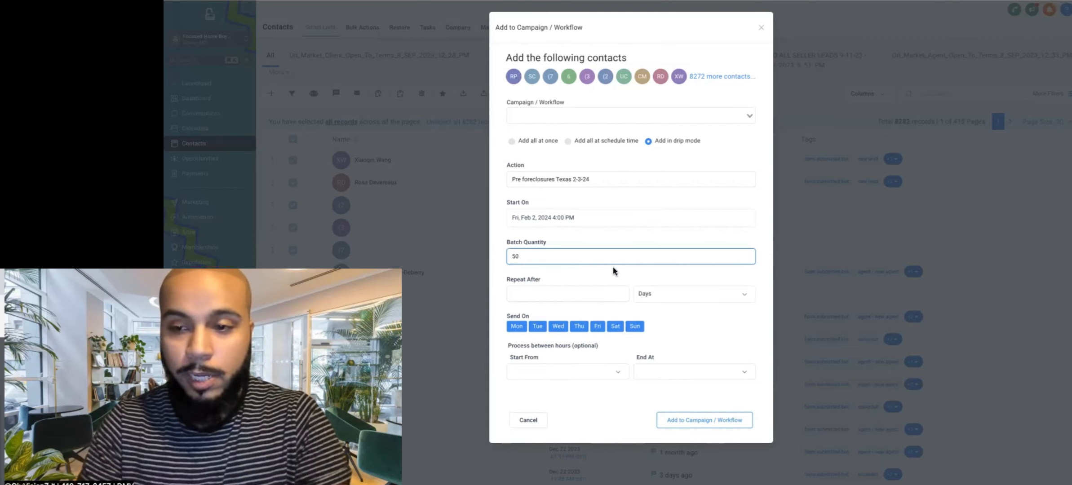
# - Set the drip batches to repeat after 1 hour
pyautogui.click(591, 295)
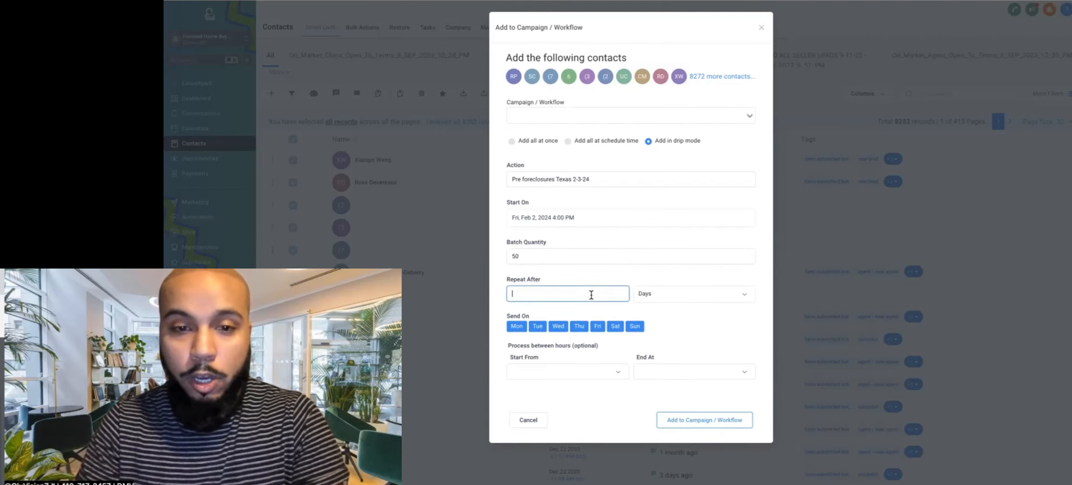
pyautogui.write('1')
pyautogui.click(628, 269)
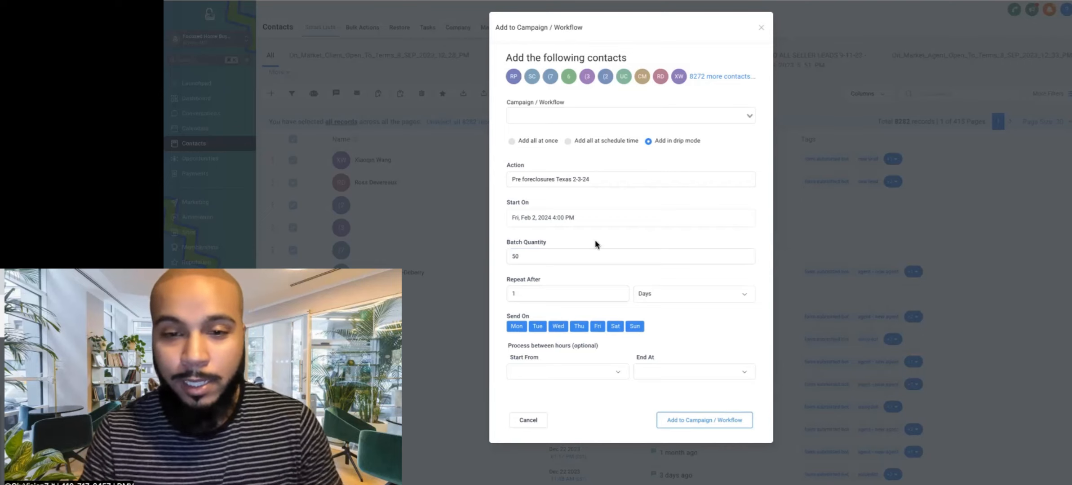
pyautogui.click(678, 302)
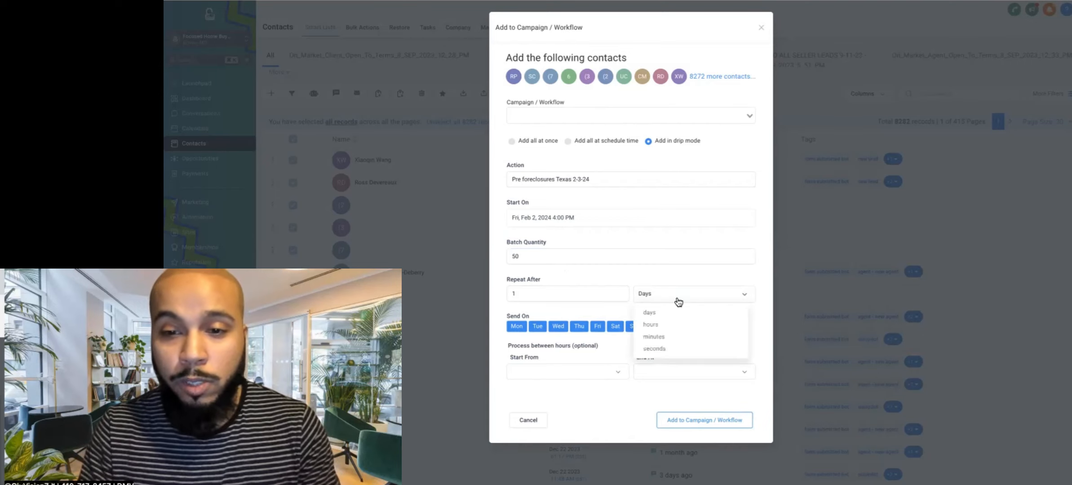
pyautogui.click(672, 325)
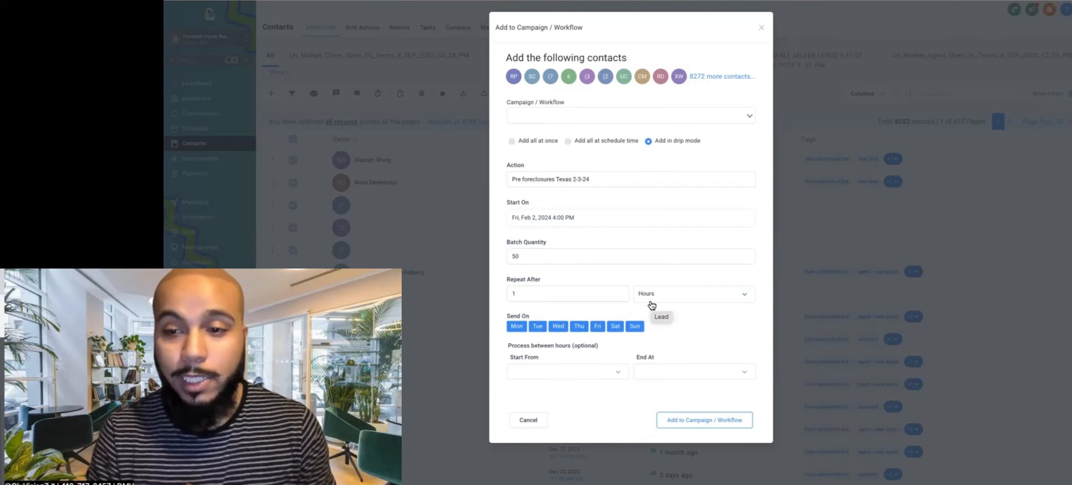
# - Change the drip's repeat interval to 10 minutes
pyautogui.click(656, 305)
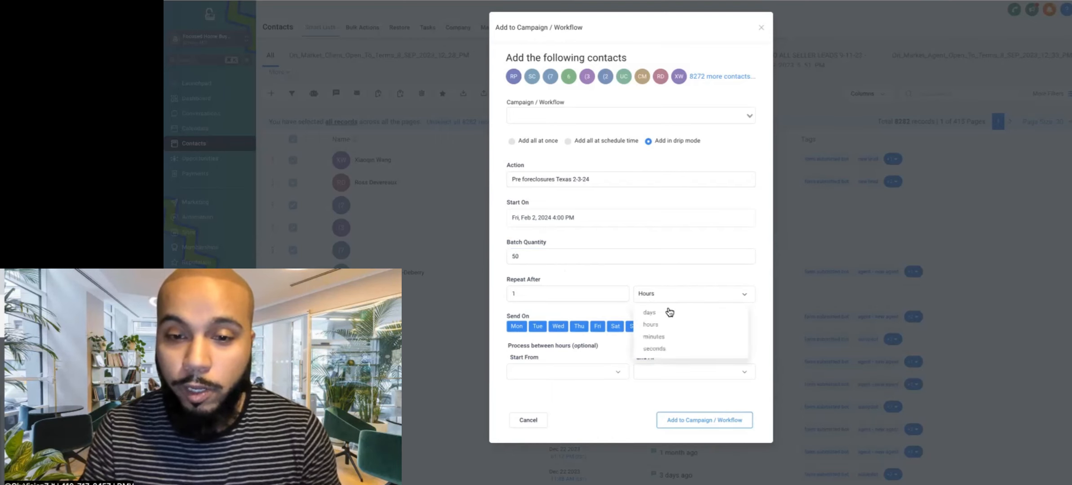
pyautogui.click(664, 341)
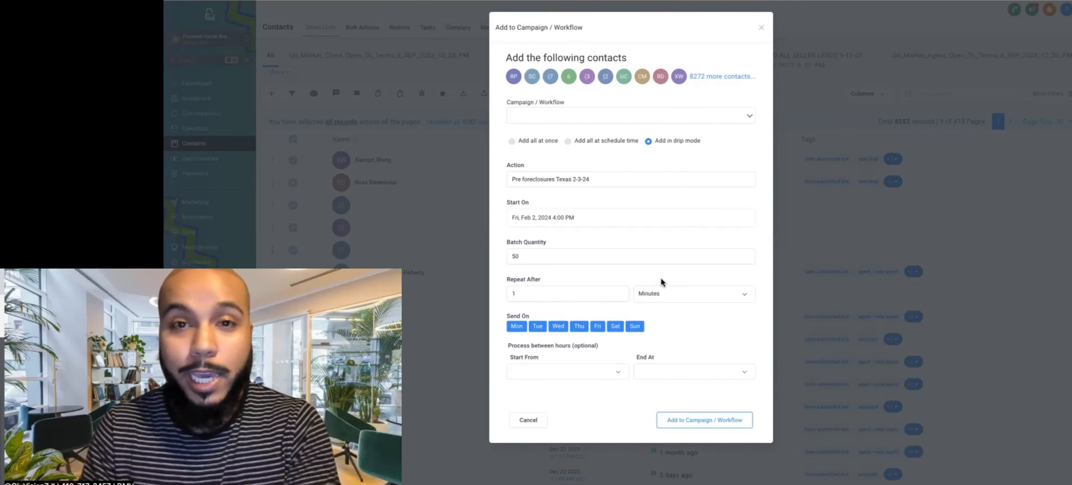
pyautogui.click(586, 298)
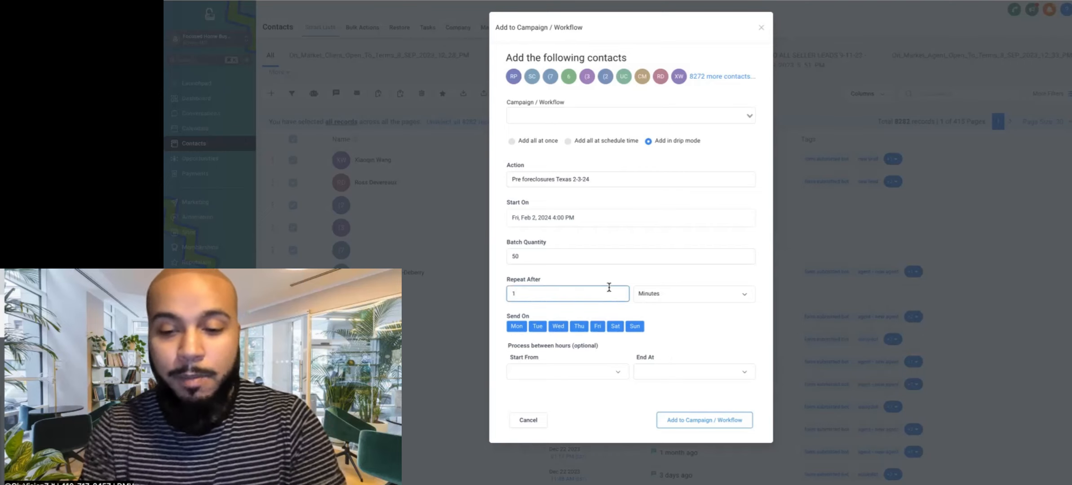
pyautogui.write('0')
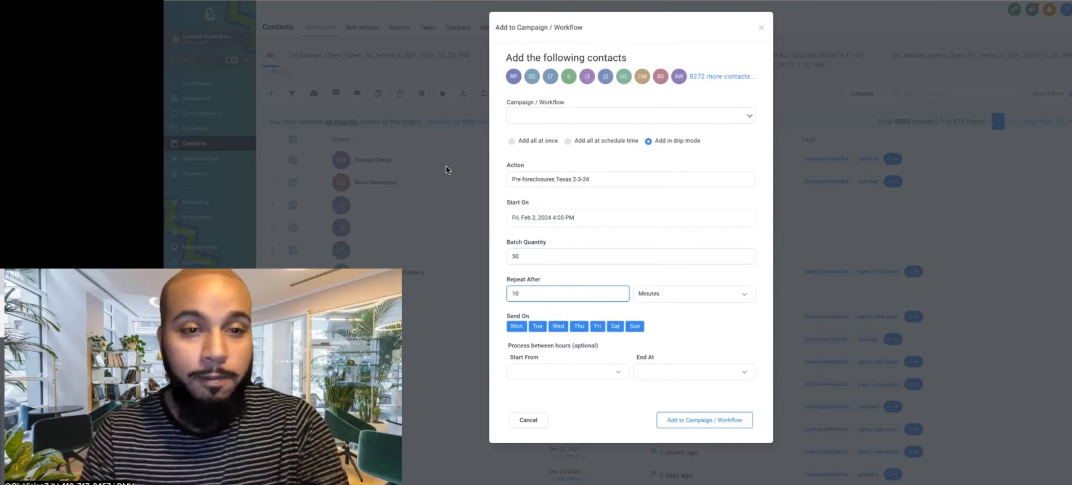
pyautogui.click(546, 241)
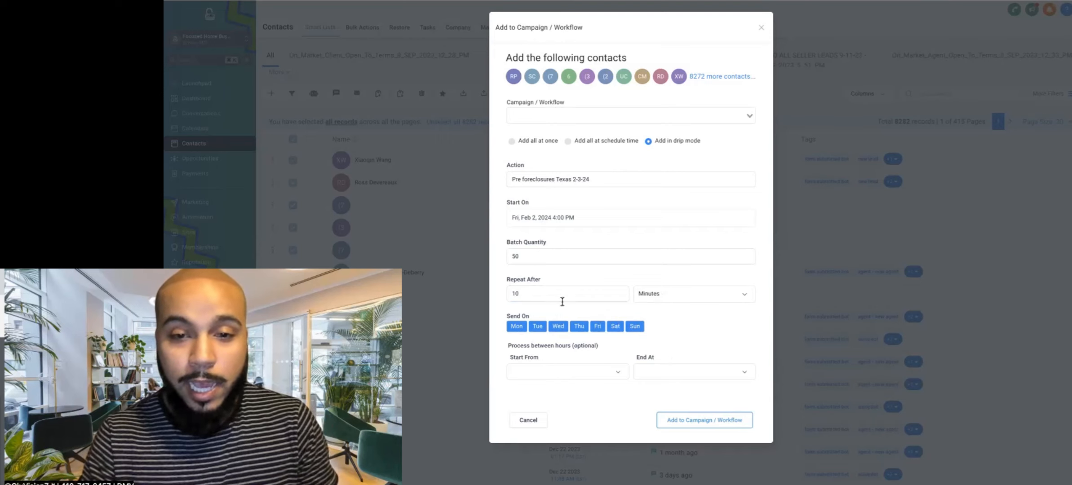
# - Change the drip's batch quantity to 100
pyautogui.click(544, 257)
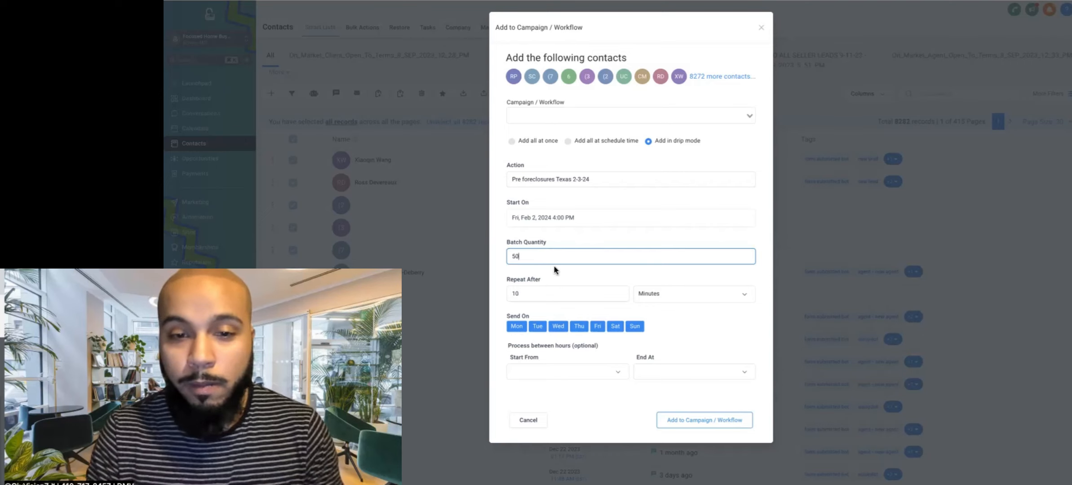
pyautogui.press('BackSpace')
pyautogui.press('BackSpace')
pyautogui.write('100')
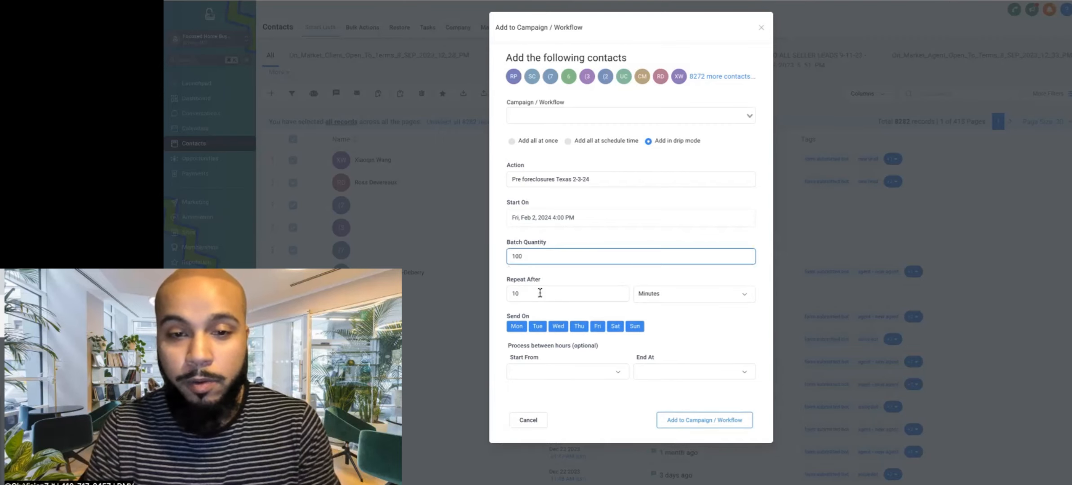
# - Change the drip's repeat interval to 1 day
pyautogui.click(517, 295)
pyautogui.press('BackSpace')
pyautogui.write('1')
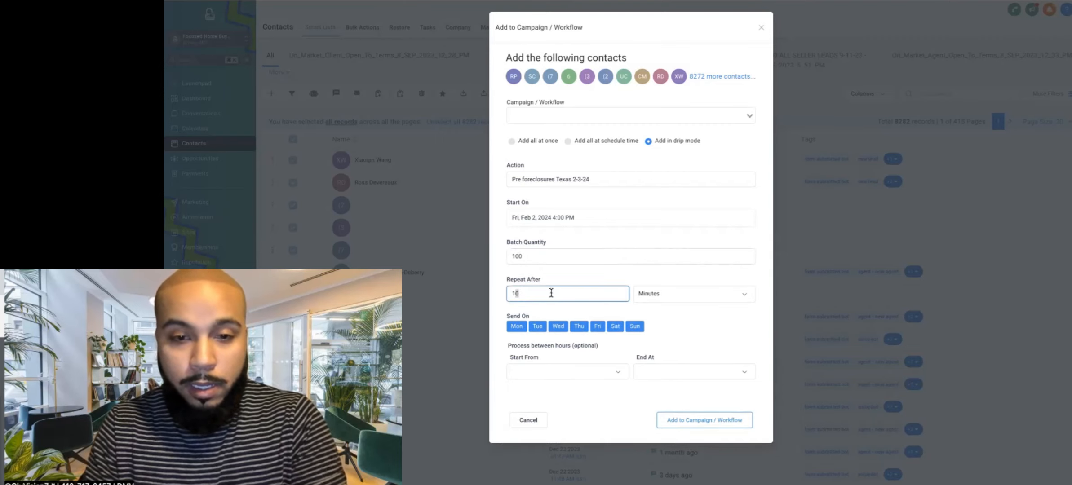
pyautogui.press('BackSpace')
pyautogui.click(661, 296)
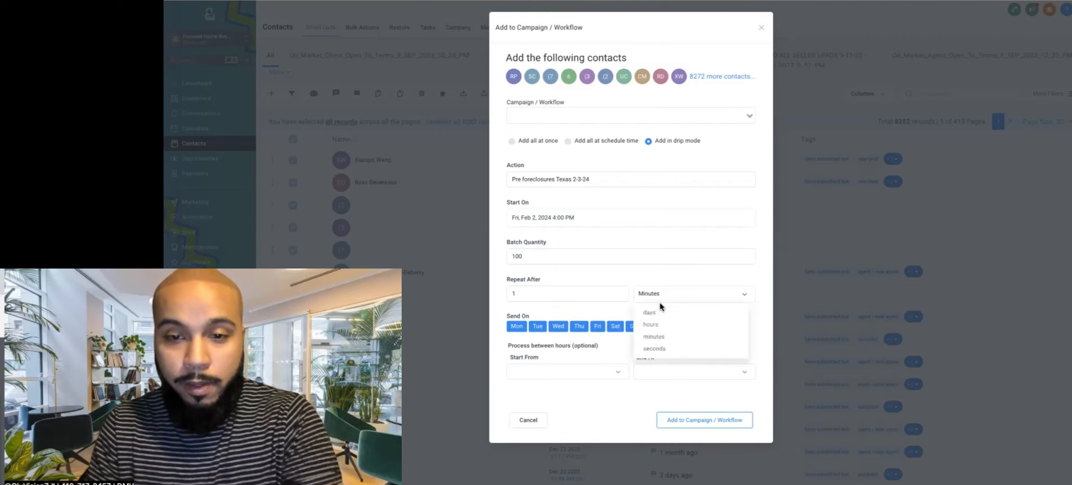
pyautogui.click(651, 345)
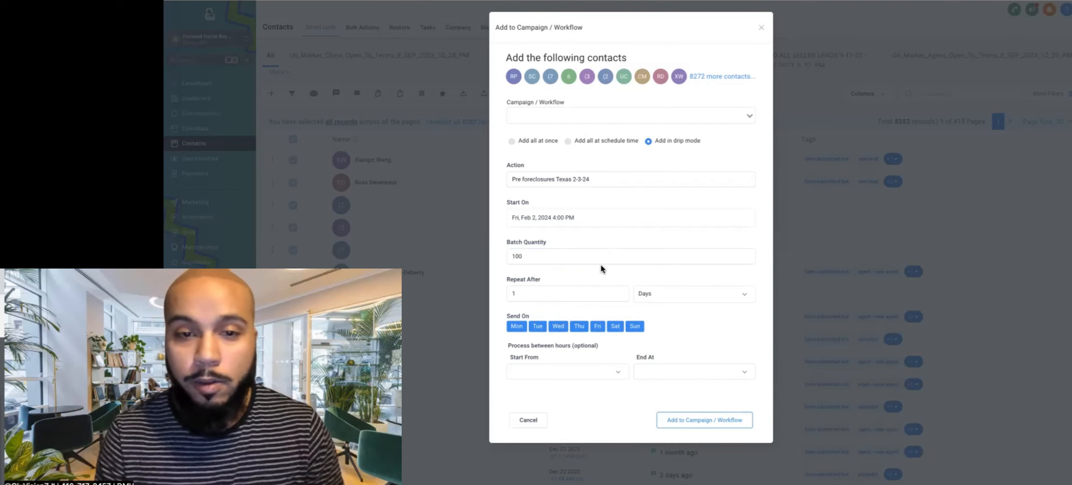
# - Set the drip's repeat interval back to 10 minutes
pyautogui.click(564, 289)
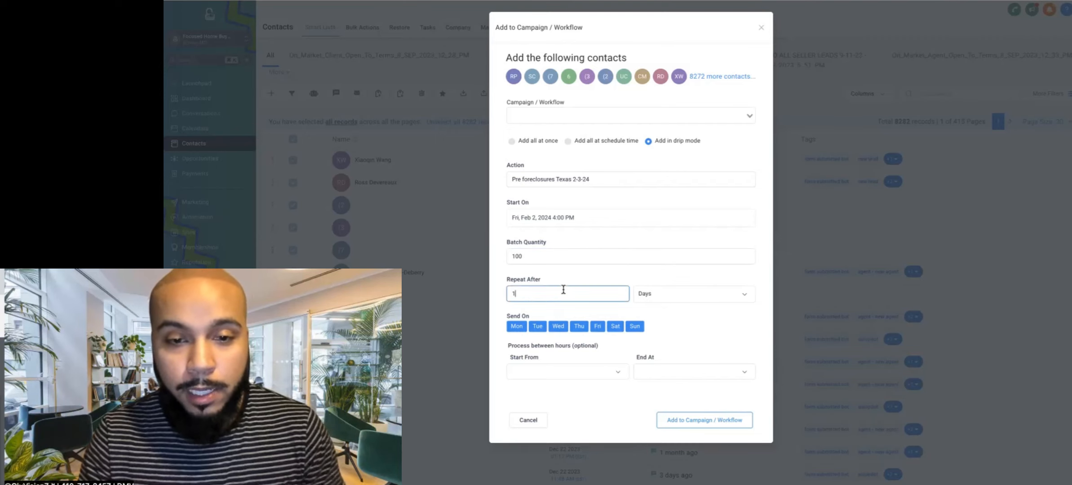
pyautogui.write('0')
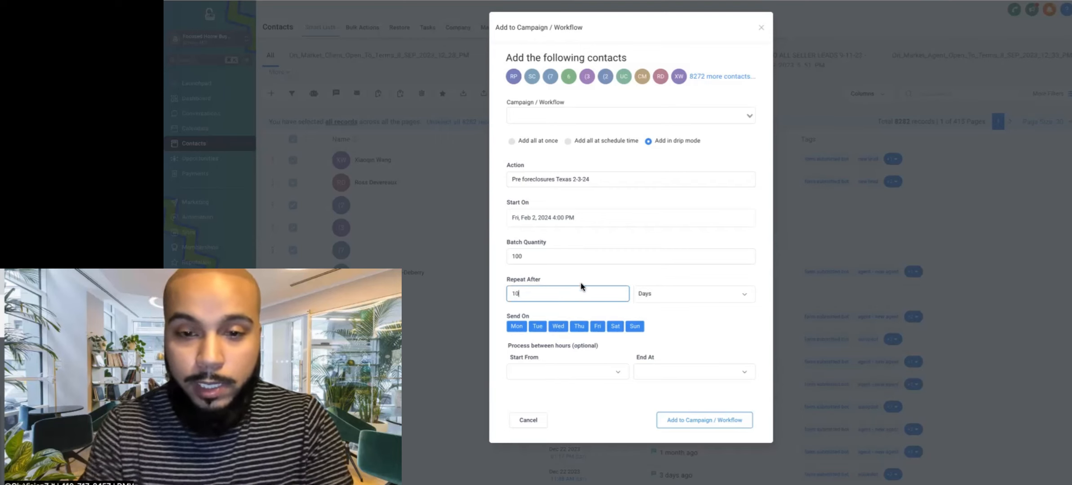
pyautogui.click(648, 298)
pyautogui.click(657, 337)
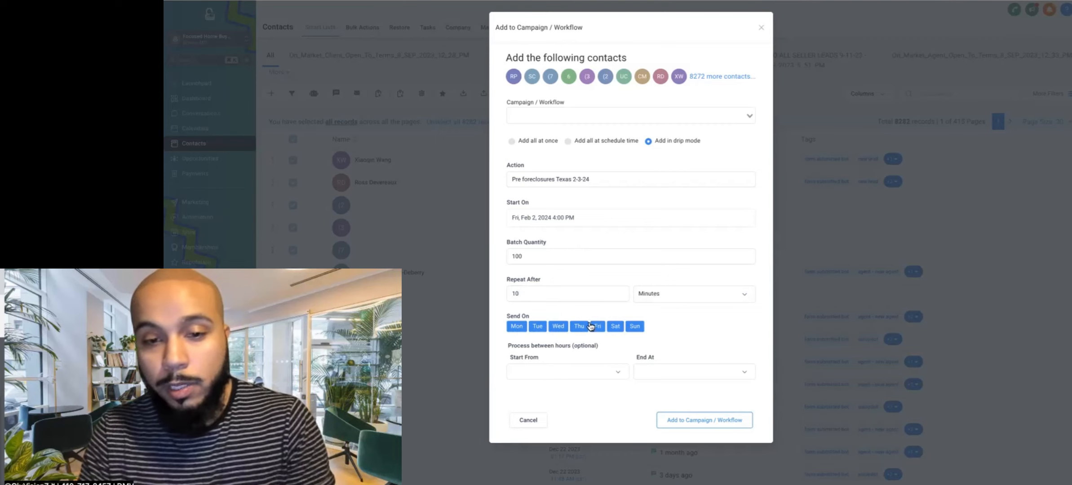
# - Exclude Sunday from the sending days and set the processing hours to start from 09:00 am
pyautogui.click(634, 327)
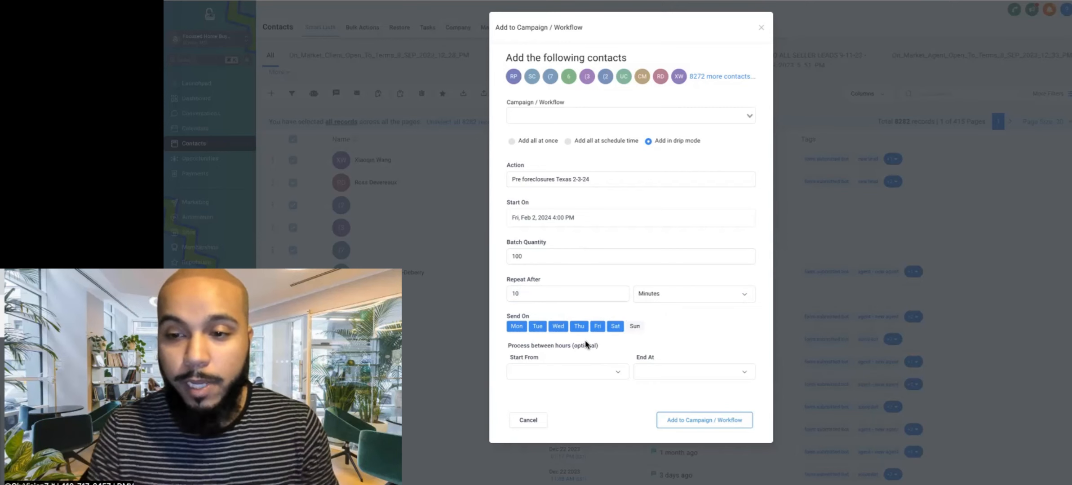
pyautogui.click(578, 371)
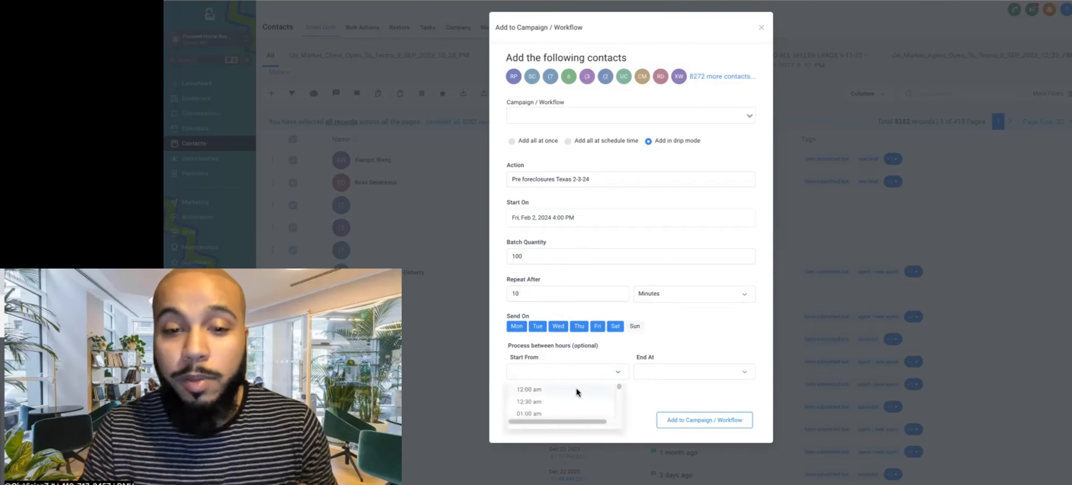
pyautogui.scroll(-4, 576, 389)
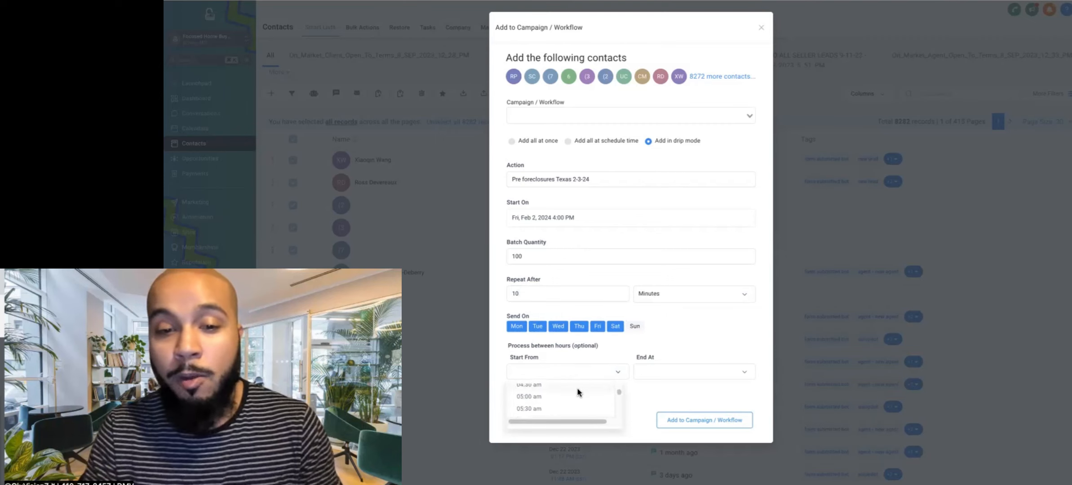
pyautogui.scroll(-9, 576, 390)
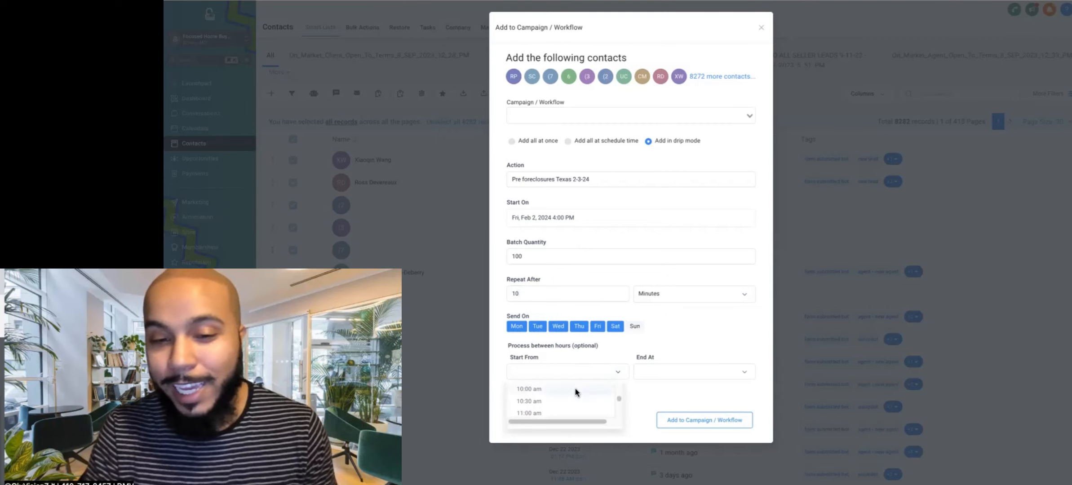
pyautogui.scroll(1, 576, 392)
pyautogui.click(578, 396)
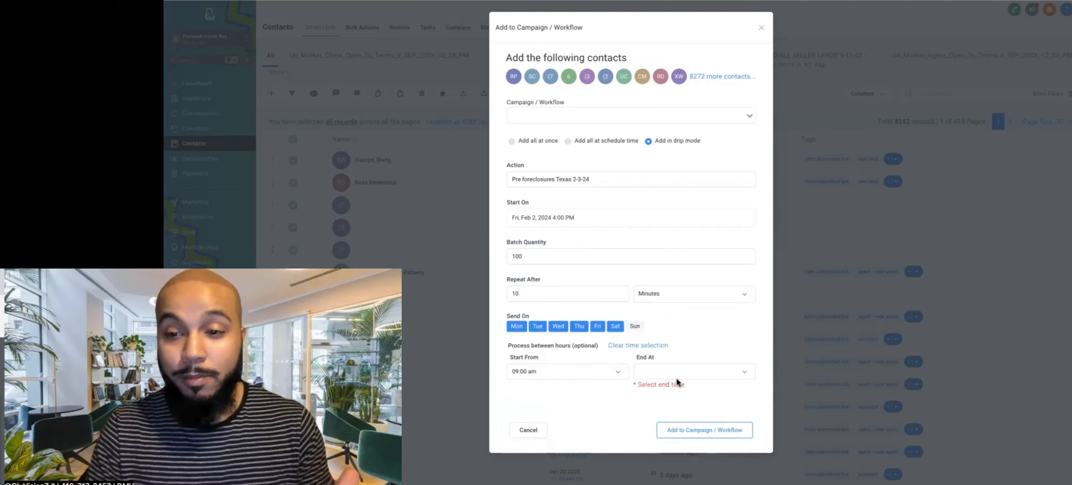
# - Set the processing hours to end at 09:00 pm
pyautogui.click(660, 376)
pyautogui.scroll(-3, 669, 400)
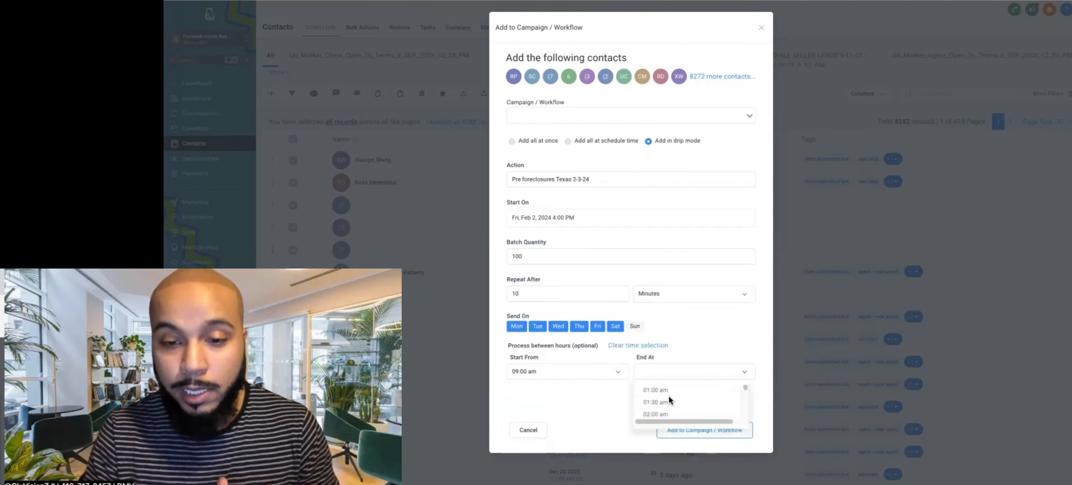
pyautogui.scroll(-10, 670, 401)
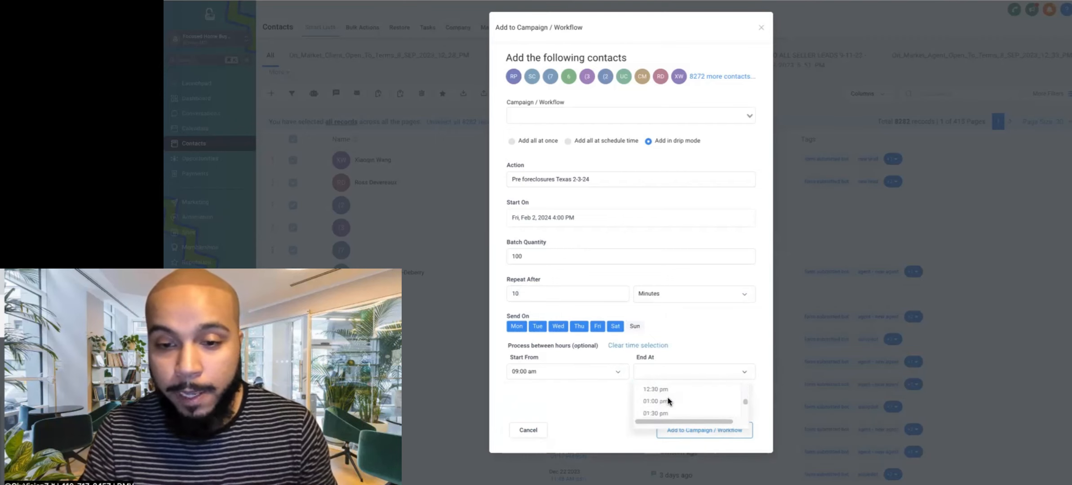
pyautogui.scroll(-4, 670, 402)
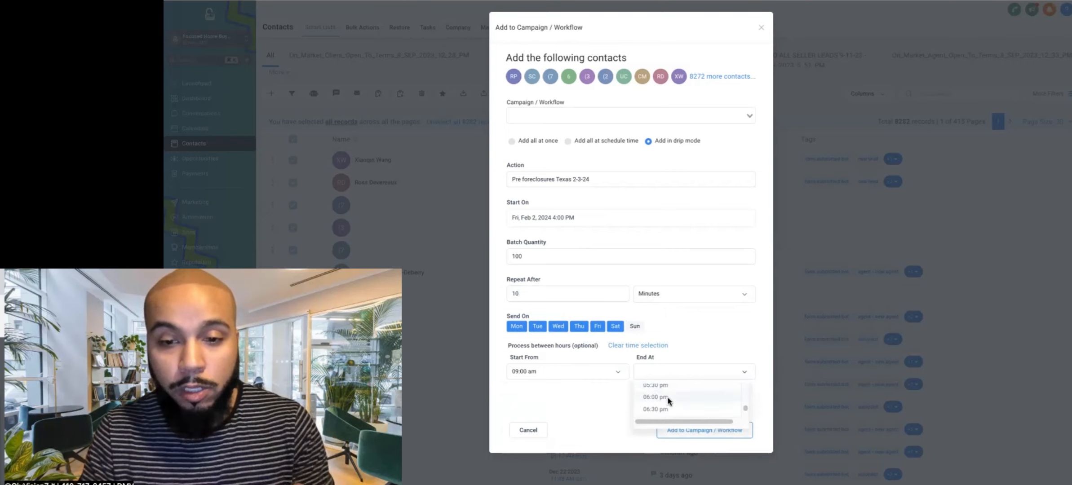
pyautogui.scroll(-2, 670, 401)
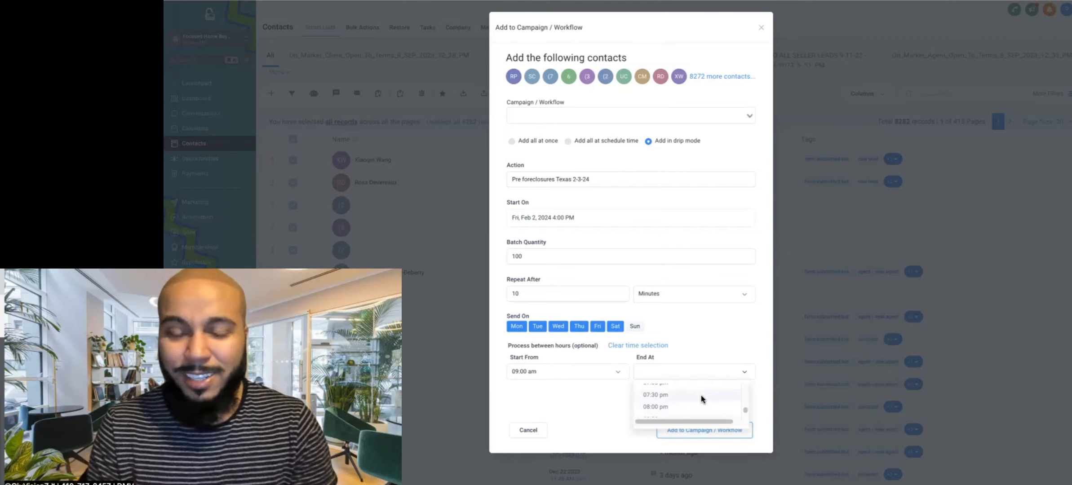
pyautogui.scroll(-5, 696, 400)
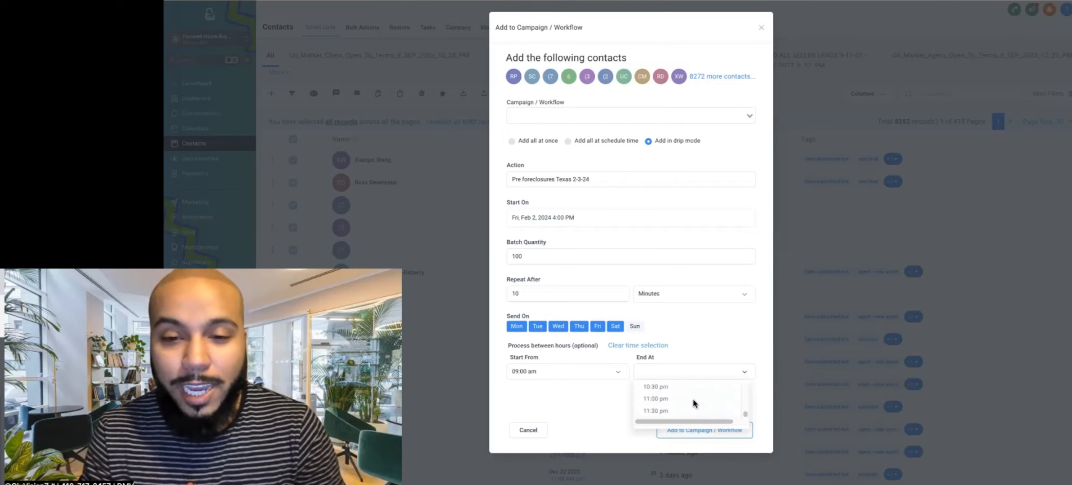
pyautogui.scroll(3, 693, 405)
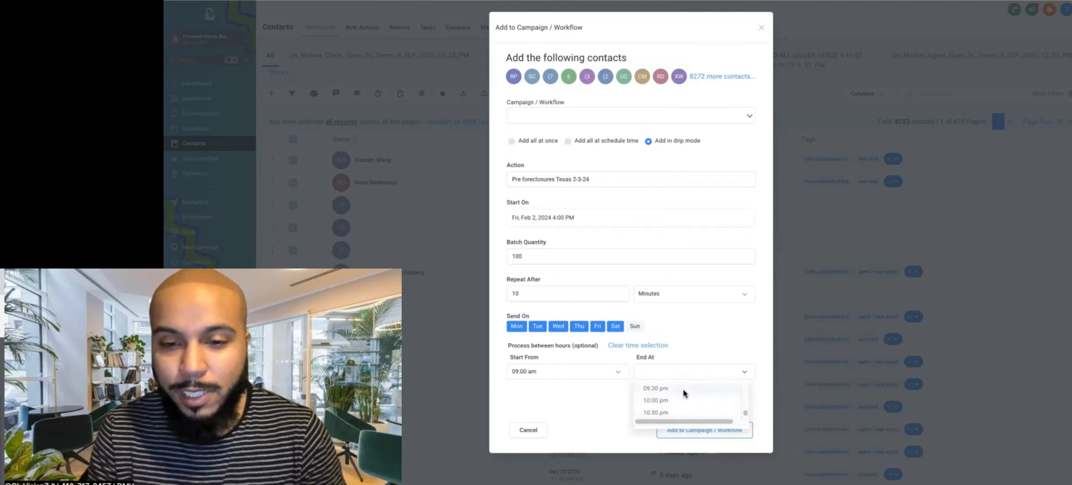
pyautogui.click(684, 397)
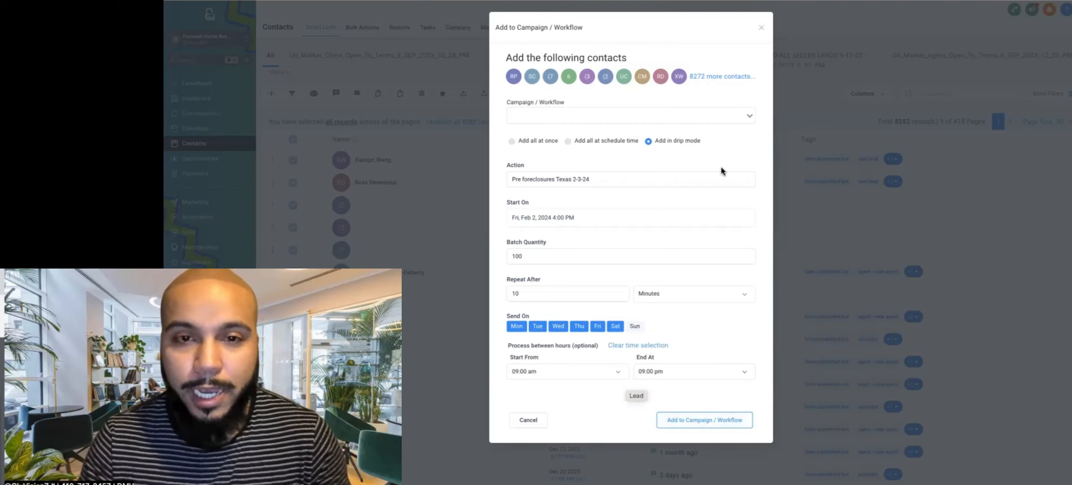
# - Search the available campaigns and workflows for "get" and for "react"
pyautogui.click(666, 116)
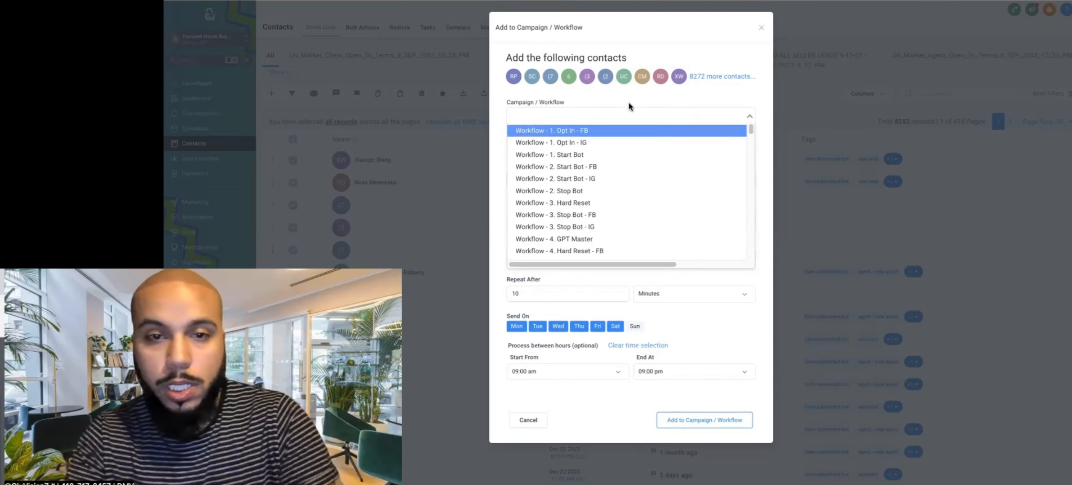
pyautogui.write('get')
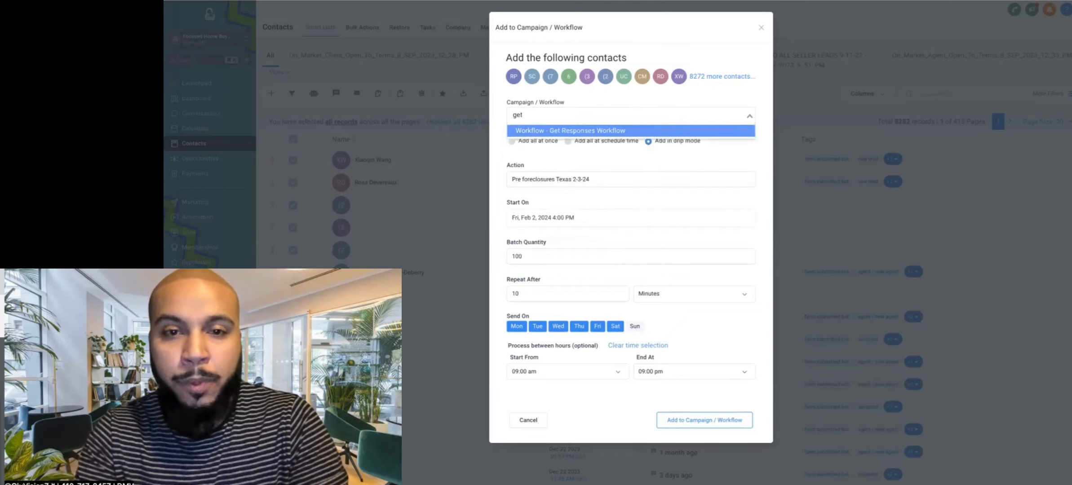
pyautogui.doubleClick(590, 119)
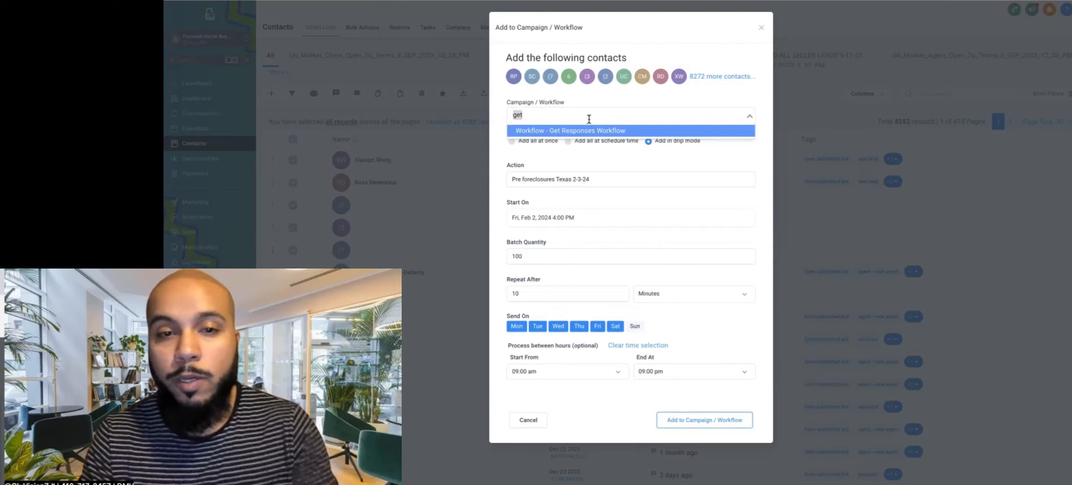
pyautogui.write('react')
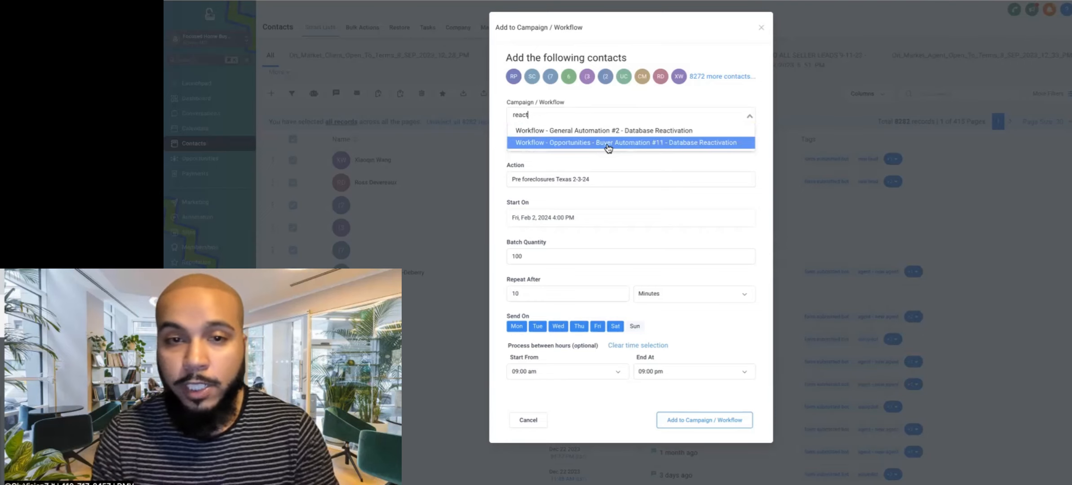
# - Search the available campaigns and workflows for "follow", clear the search and close the list without choosing one
pyautogui.press('BackSpace')
pyautogui.press('BackSpace')
pyautogui.press('BackSpace')
pyautogui.press('BackSpace')
pyautogui.press('BackSpace')
pyautogui.write('follow')
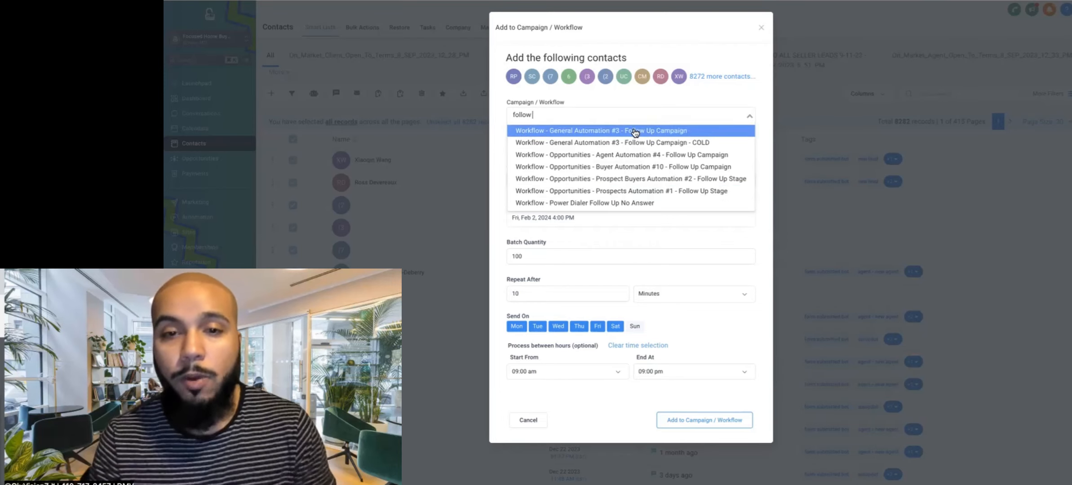
pyautogui.doubleClick(614, 113)
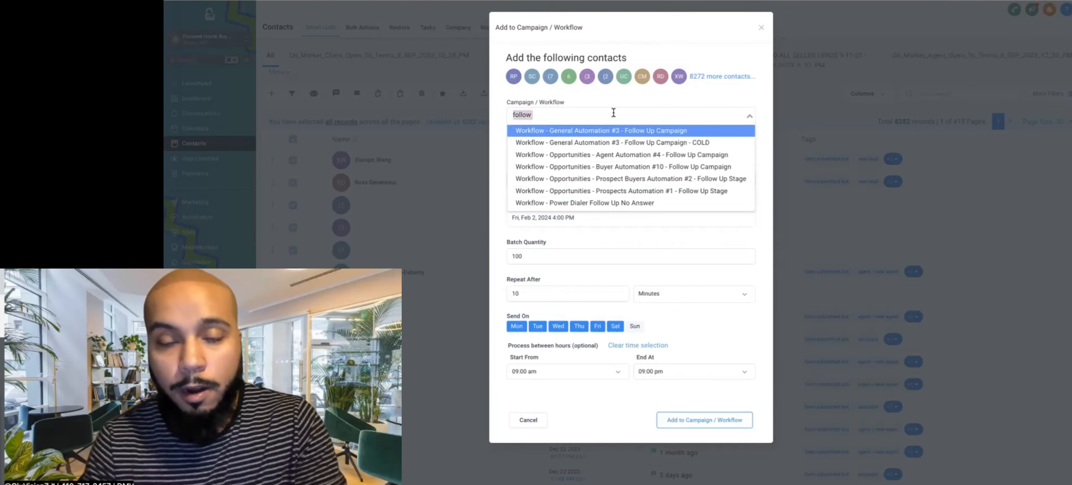
pyautogui.press('BackSpace')
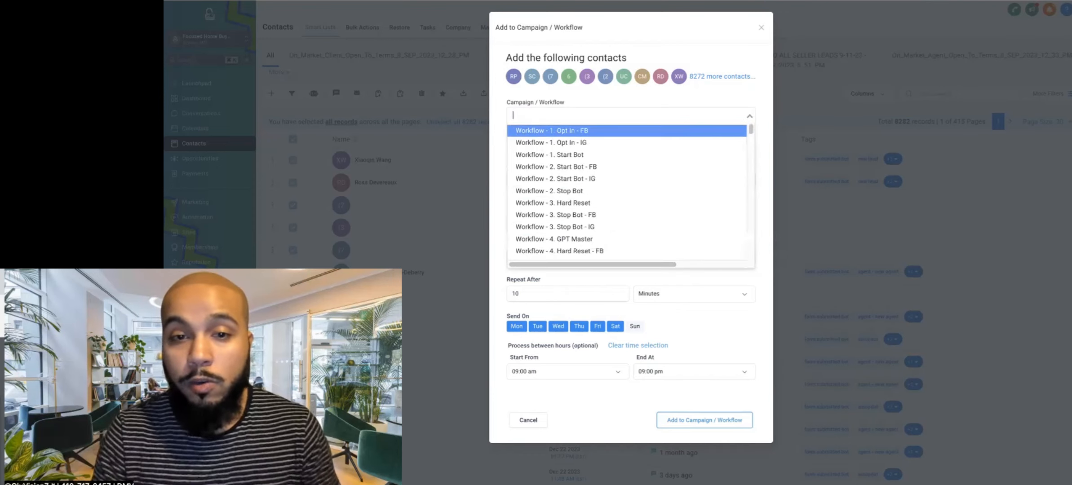
pyautogui.click(622, 95)
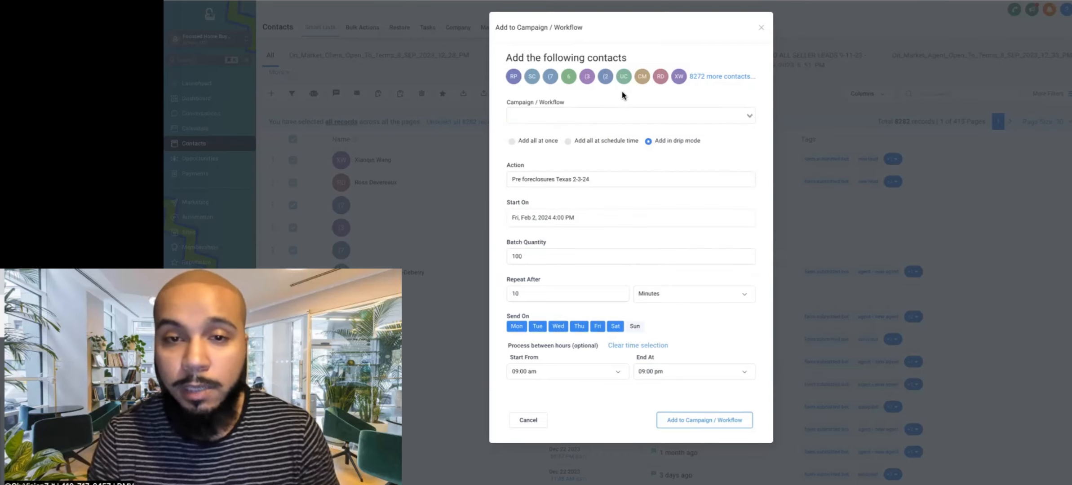
# - Search the available campaigns and workflows for "agent", clear the search and close the Add to Campaign / Workflow dialog
pyautogui.click(604, 116)
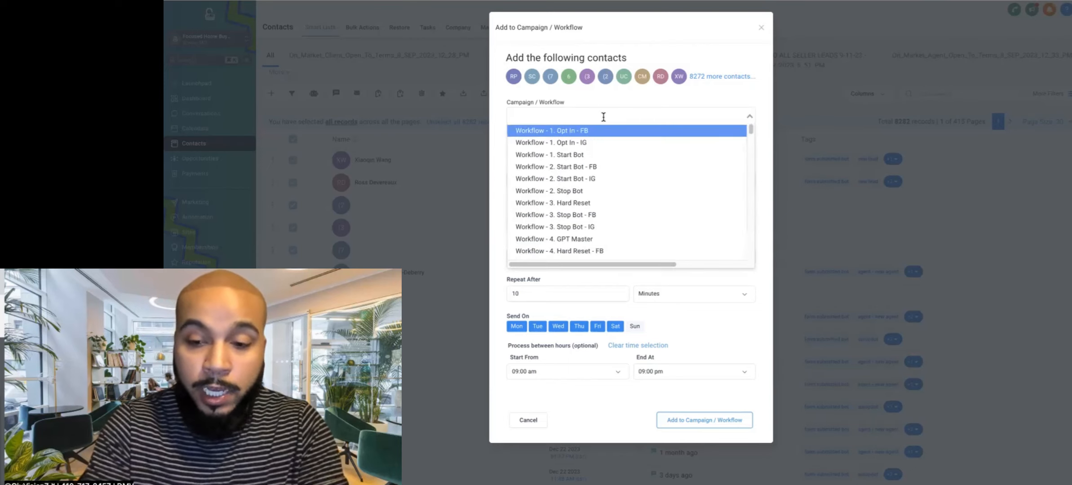
pyautogui.write('agent')
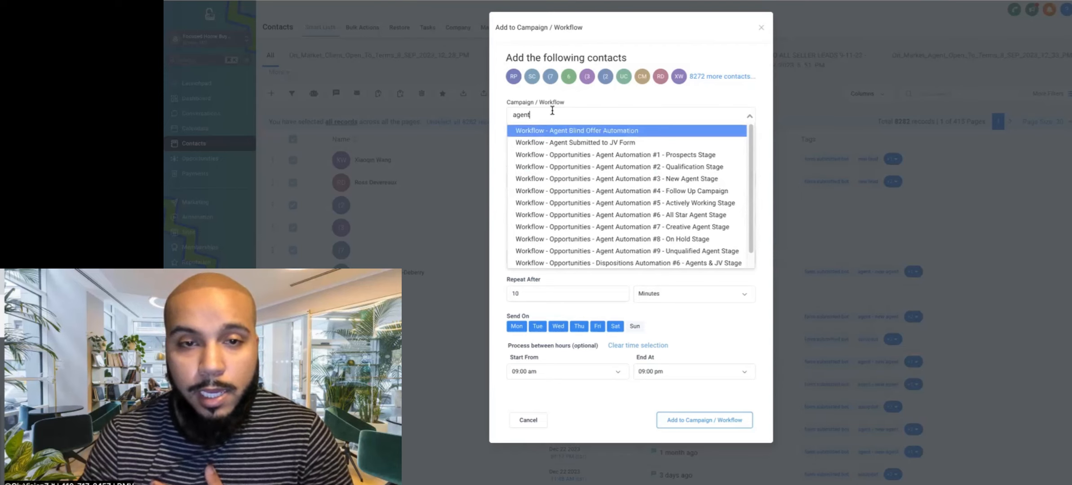
pyautogui.hotkey('ctrl', 'a')
pyautogui.press('BackSpace')
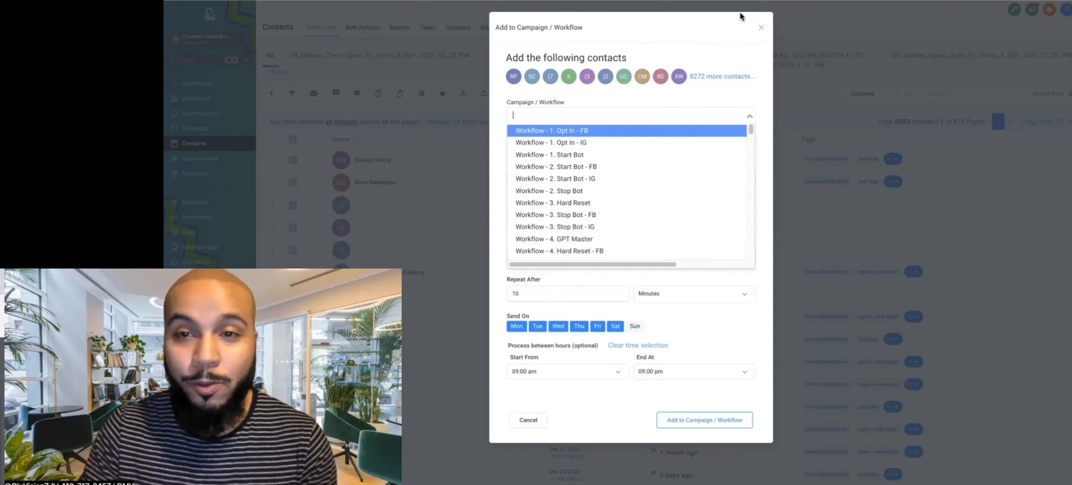
pyautogui.click(762, 30)
pyautogui.click(762, 30)
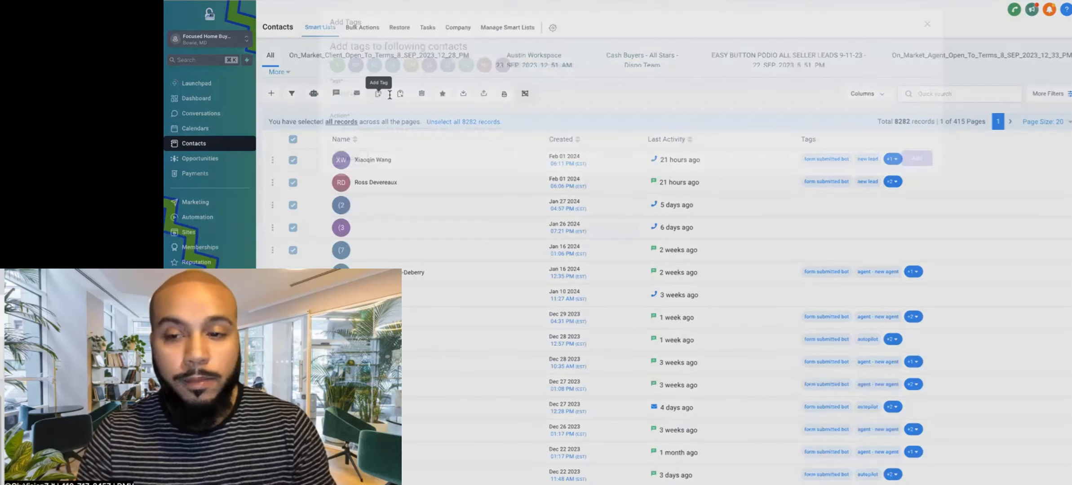
# - Start adding tags to all selected contacts and choose the existing "autopilot" tag
pyautogui.click(381, 93)
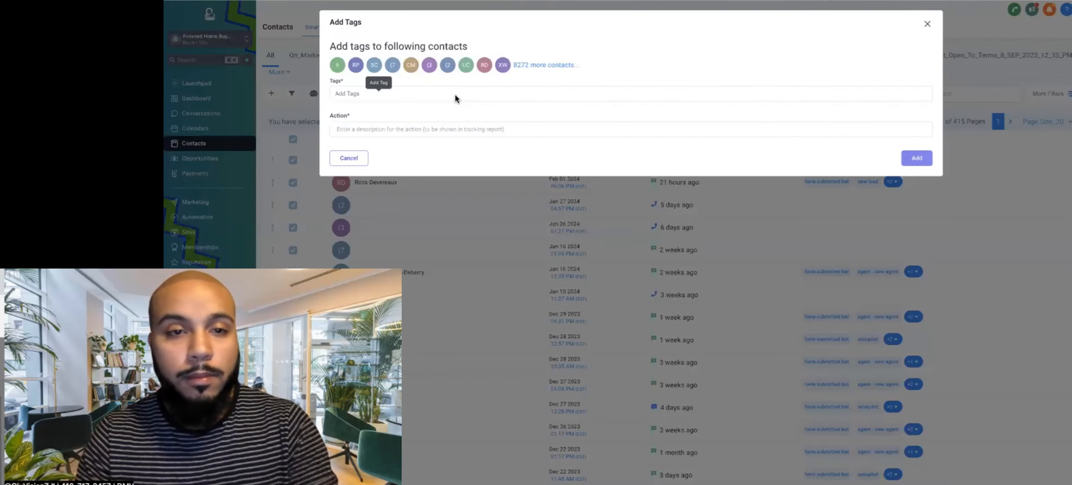
pyautogui.click(506, 83)
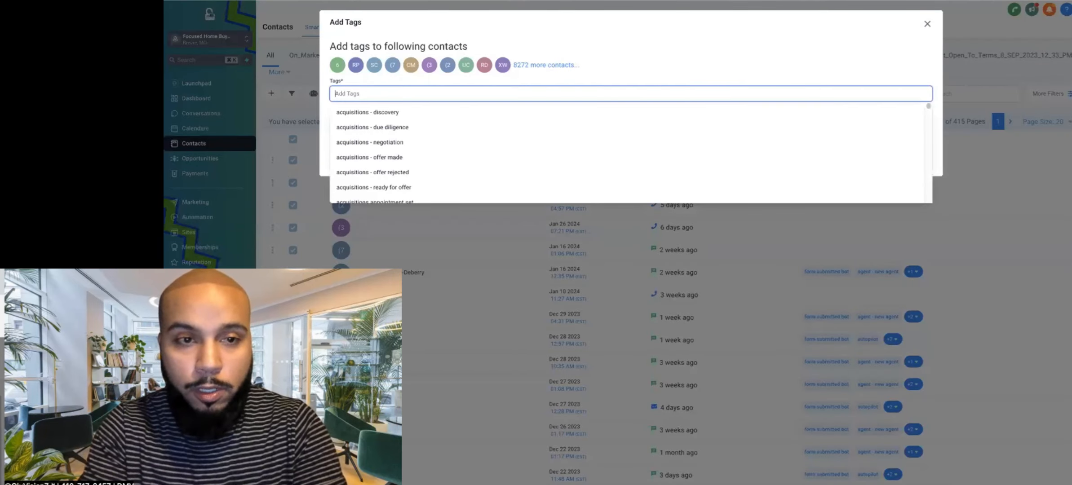
pyautogui.write('auto')
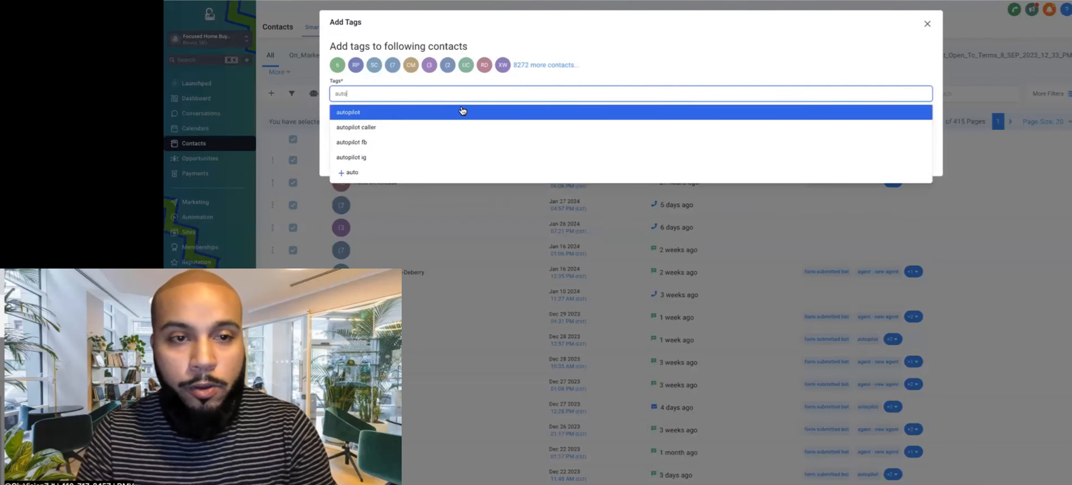
pyautogui.click(457, 112)
pyautogui.click(368, 127)
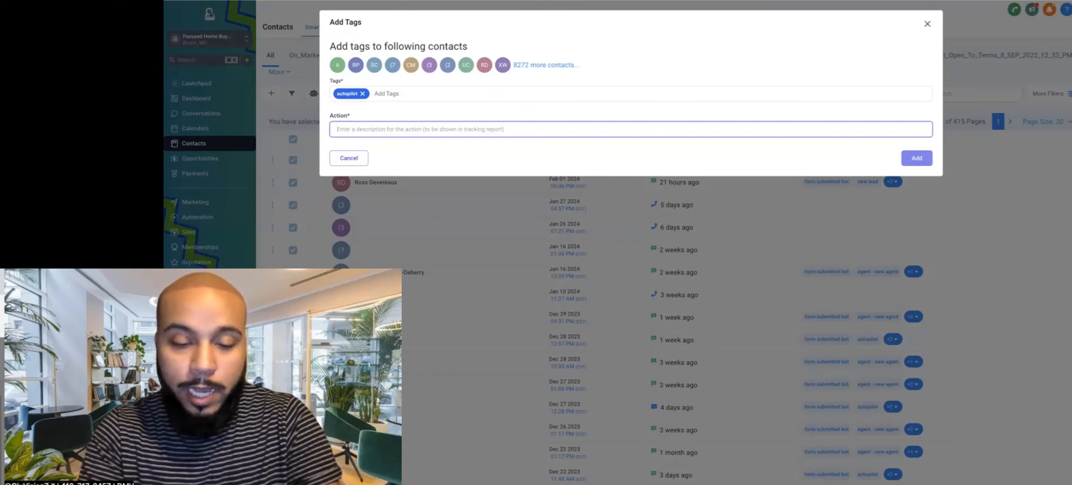
# - Enter "Pre fore closure autopilot tag 2-3-24 reactivation" as the tagging action's description and dismiss the dialog without adding the tag
pyautogui.write('Pre fore cl')
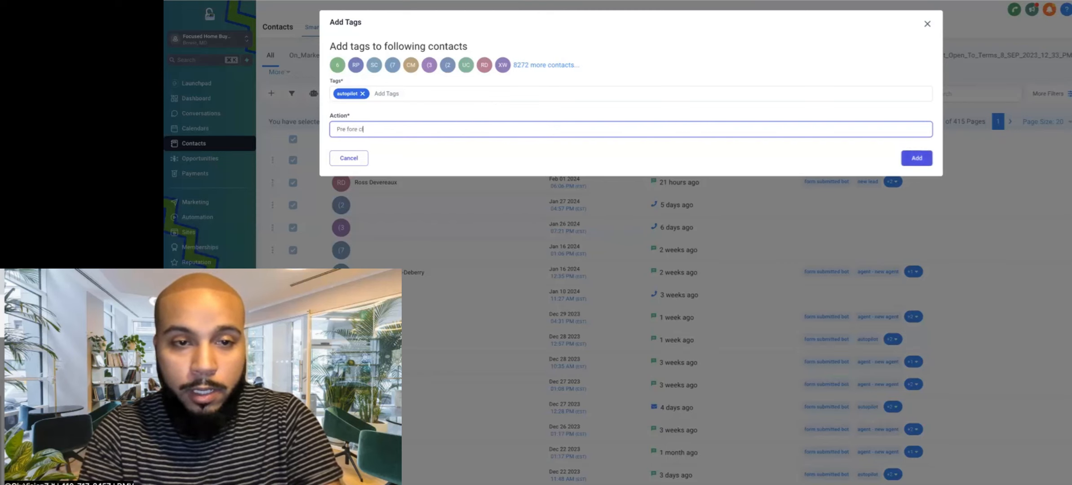
pyautogui.write('osure ')
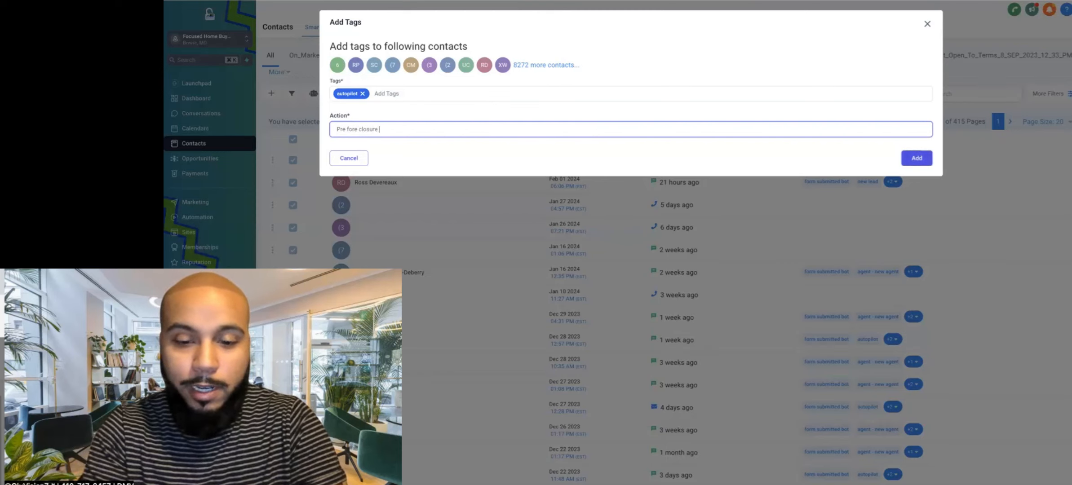
pyautogui.write('autopilot tag 2-2')
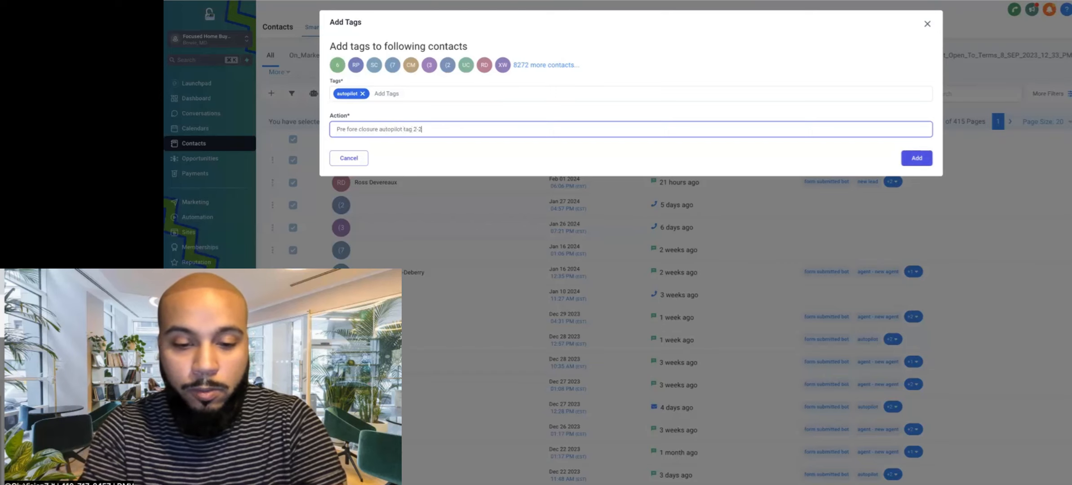
pyautogui.write('-24')
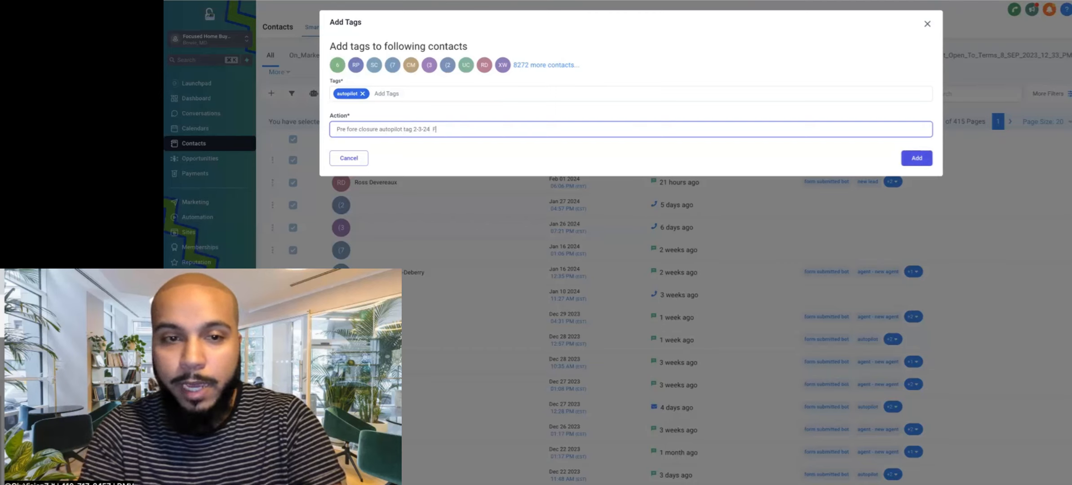
pyautogui.write(' reactiva')
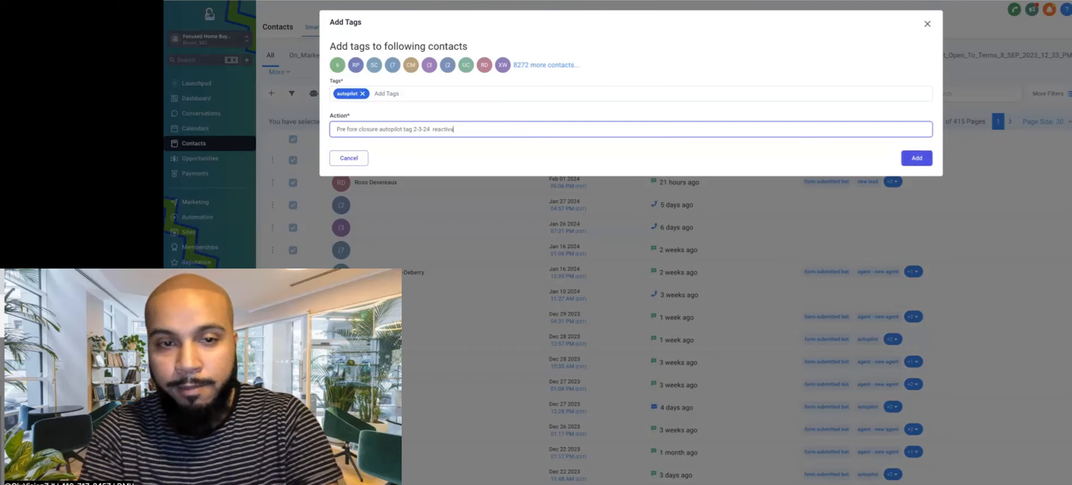
pyautogui.write('tion')
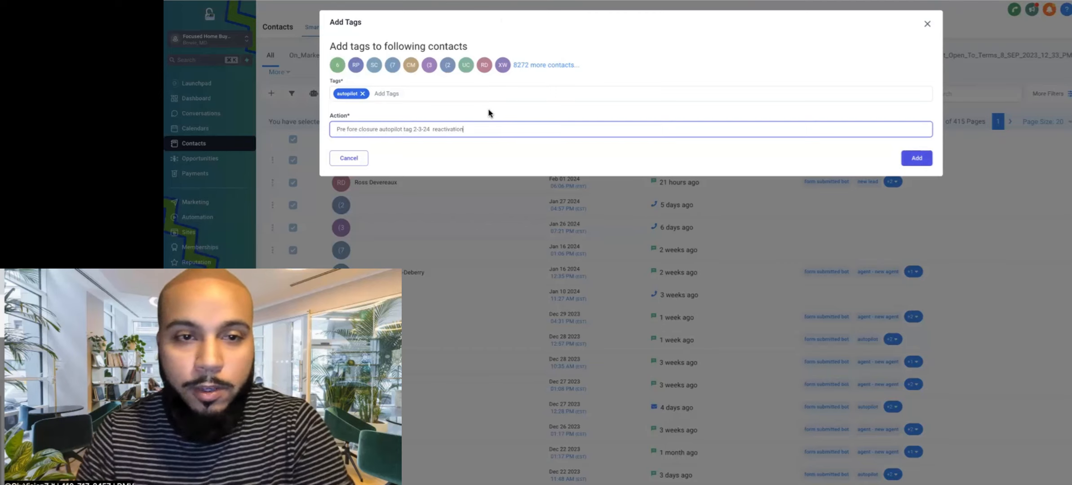
pyautogui.click(928, 24)
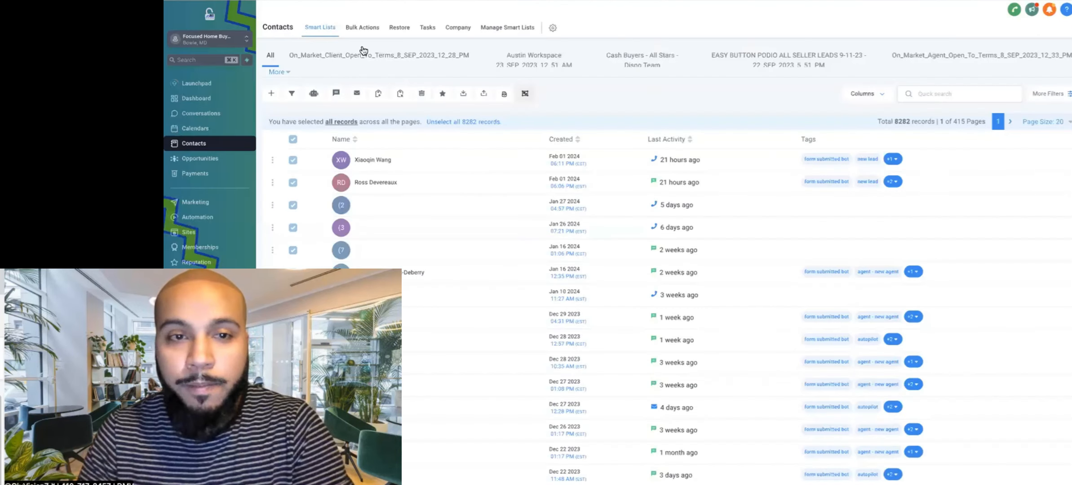
# - Start adding all selected contacts in drip mode to the Get Responses Workflow
pyautogui.click(314, 95)
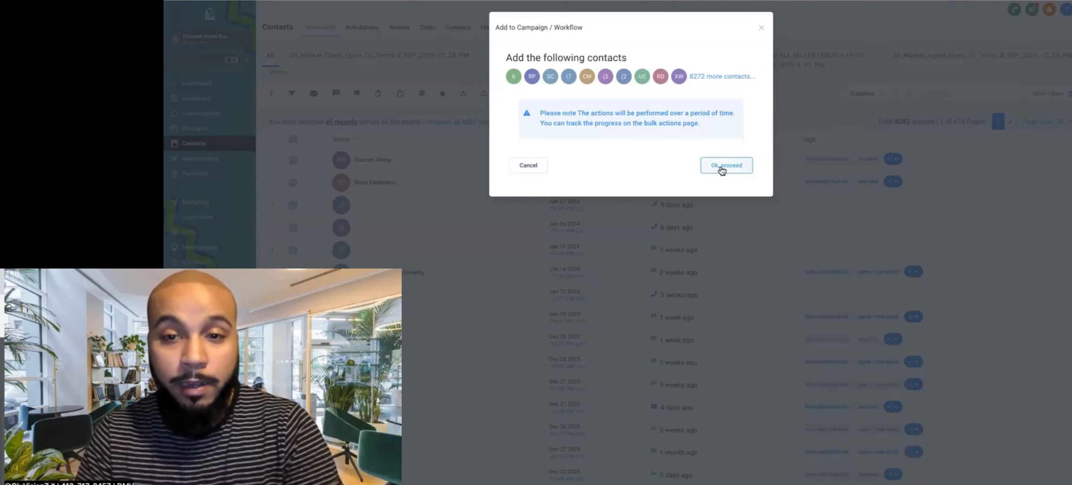
pyautogui.click(722, 167)
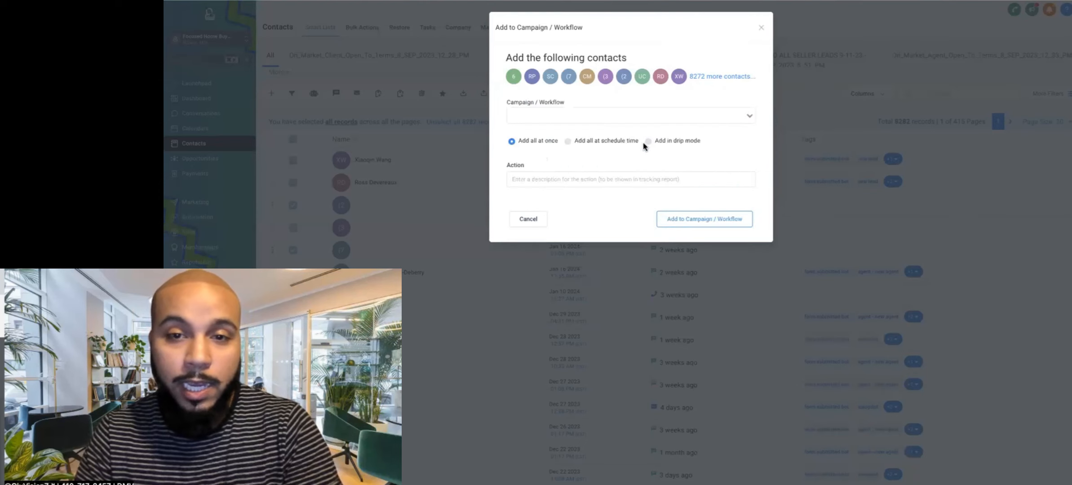
pyautogui.click(649, 140)
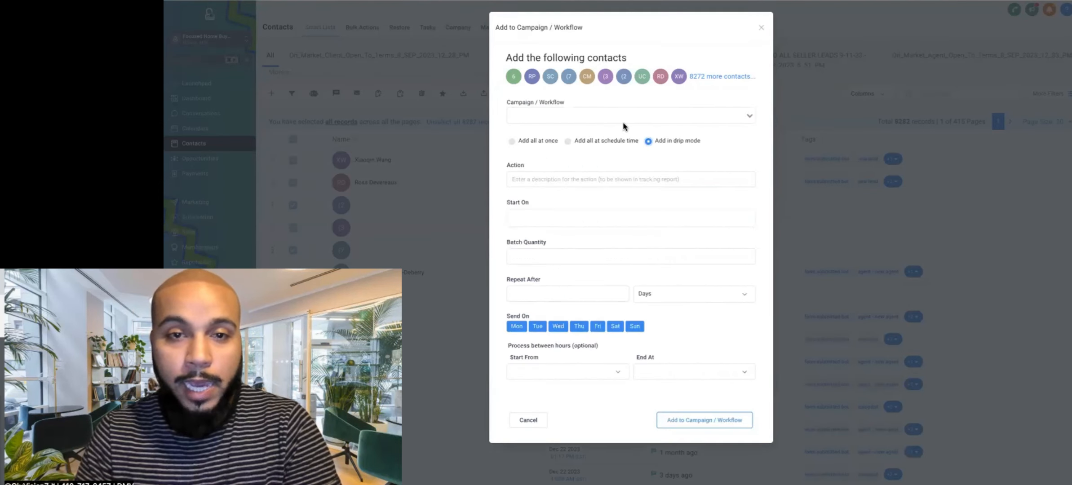
pyautogui.click(622, 119)
pyautogui.write('get')
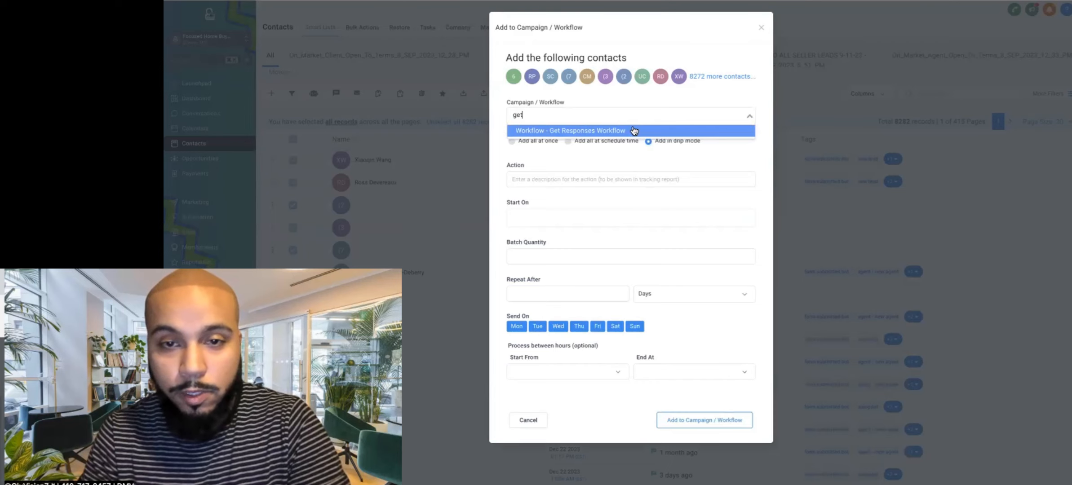
pyautogui.click(633, 130)
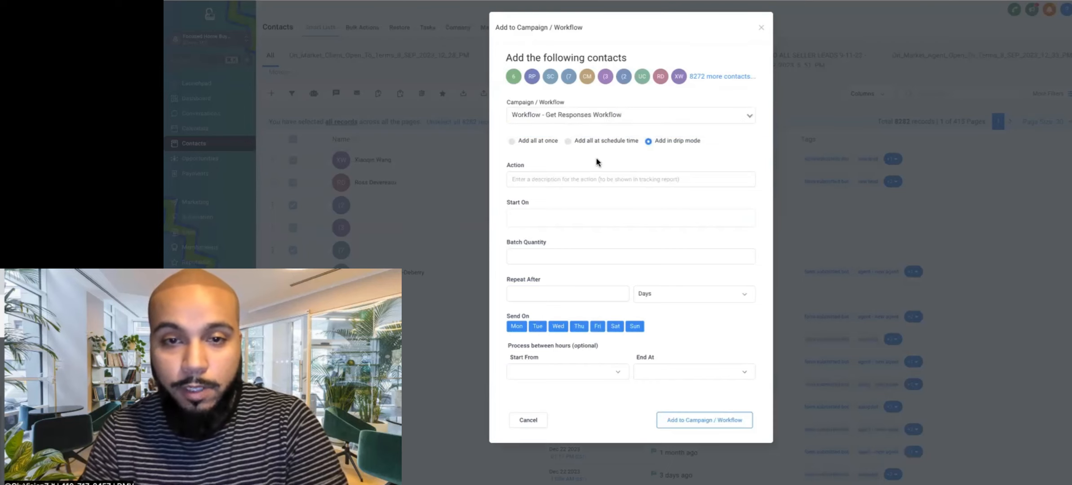
# - Describe the drip action as "test" and set it to start on Fri, Feb 2, 2024 at 4:29 PM
pyautogui.click(592, 175)
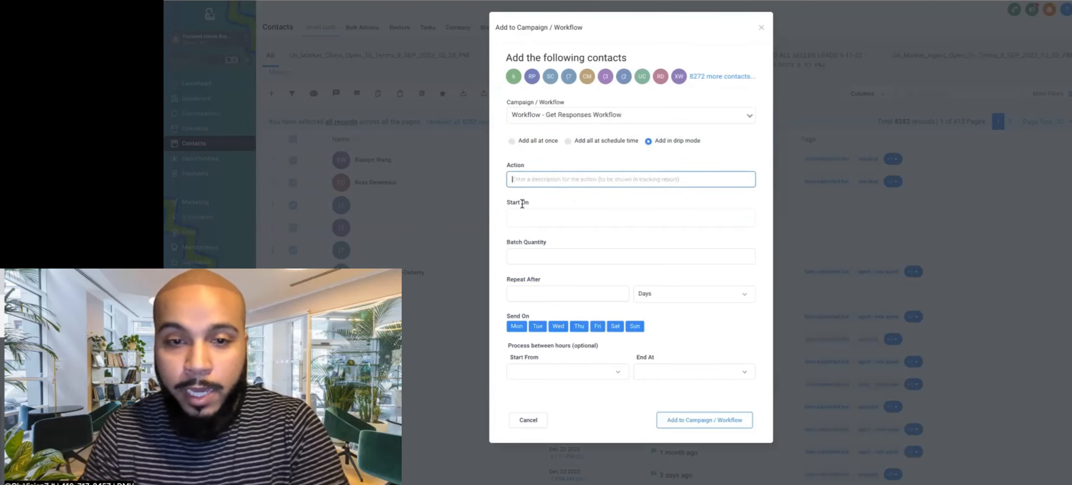
pyautogui.write('test')
pyautogui.click(555, 219)
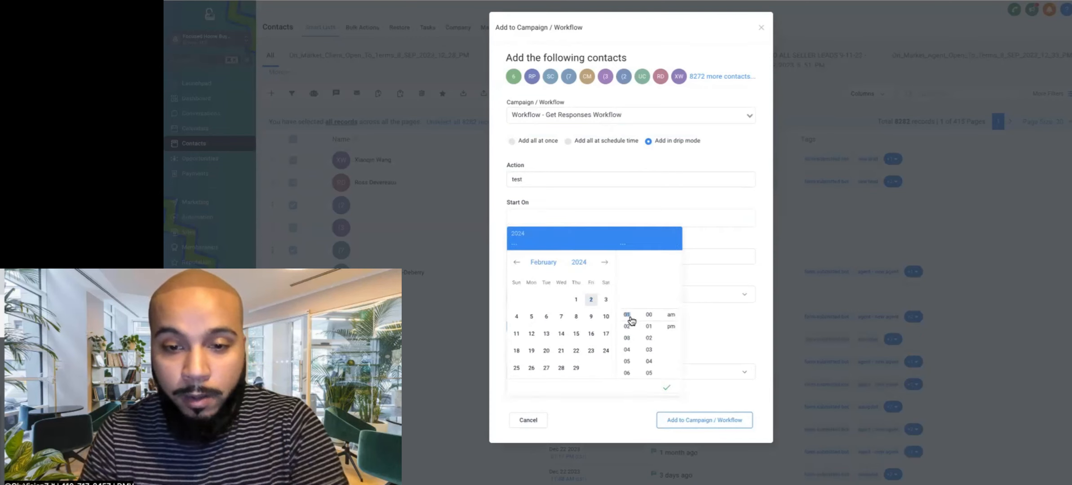
pyautogui.click(591, 299)
pyautogui.click(627, 327)
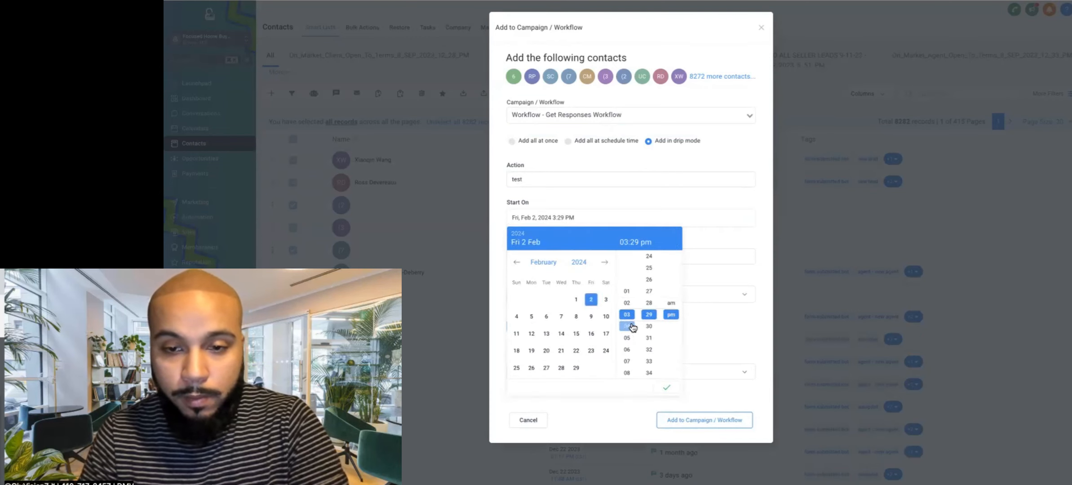
pyautogui.click(667, 387)
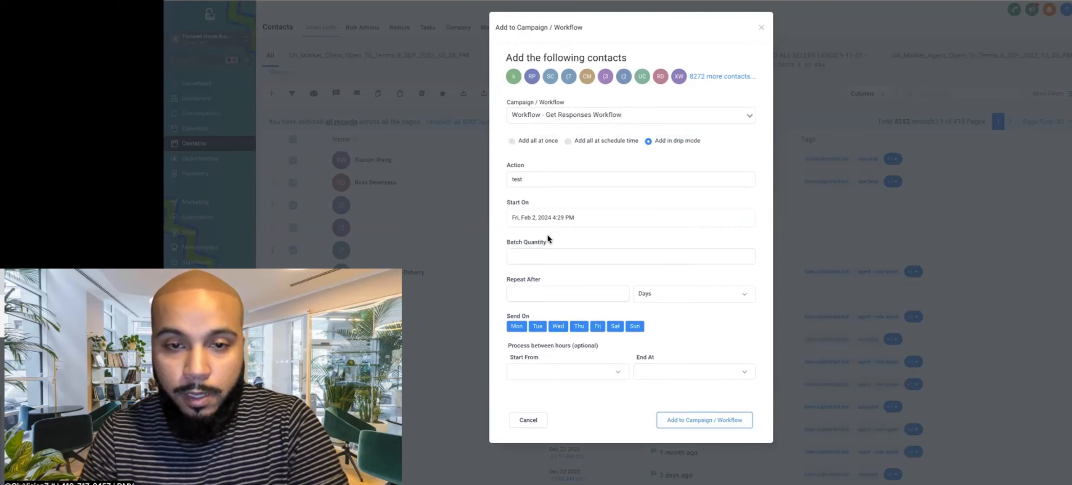
# - Set the drip's batch quantity to 50 and its repeat interval to 15 minutes
pyautogui.click(531, 257)
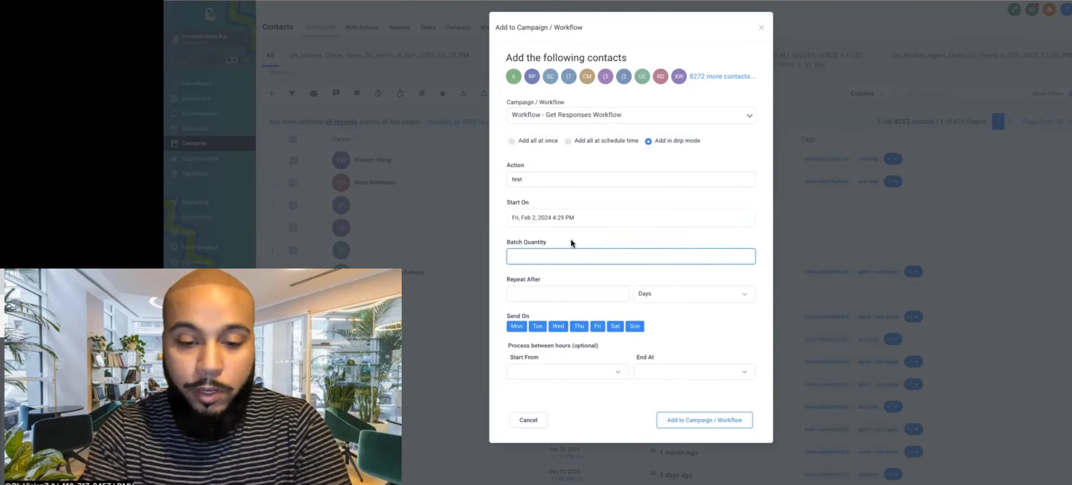
pyautogui.write('50')
pyautogui.click(559, 293)
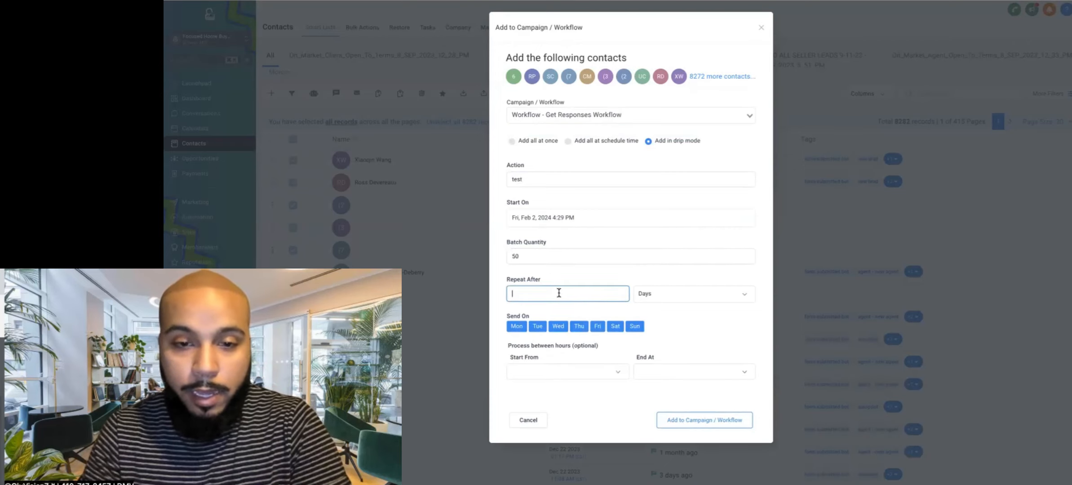
pyautogui.write('15')
pyautogui.click(676, 304)
pyautogui.click(676, 303)
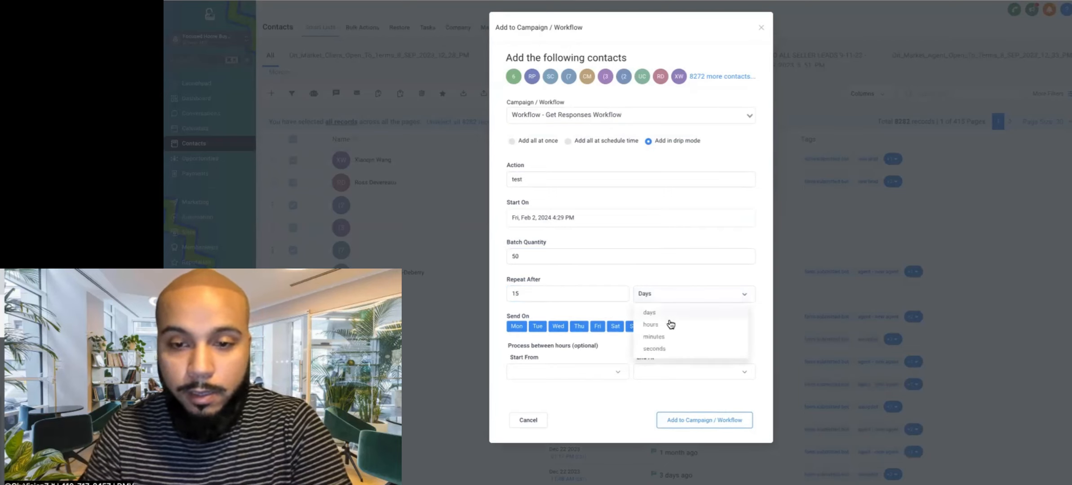
pyautogui.click(667, 338)
# - Exclude Sunday from the sending days and start the processing hours at 09:00 am
pyautogui.click(635, 327)
pyautogui.click(563, 372)
pyautogui.scroll(-2, 552, 393)
pyautogui.scroll(-3, 552, 397)
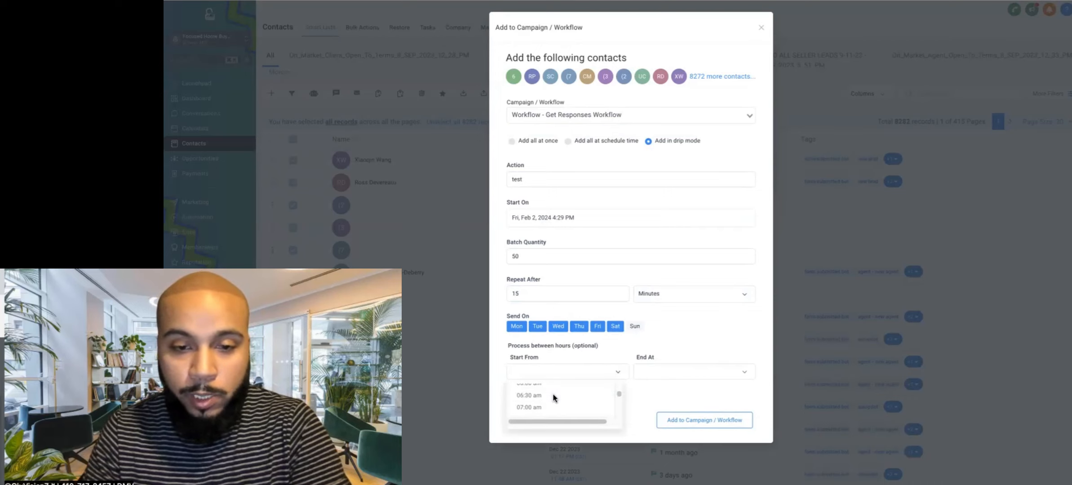
pyautogui.click(554, 398)
# - End the processing hours at 09:00 pm and close the dialog without adding the contacts to the workflow
pyautogui.click(661, 372)
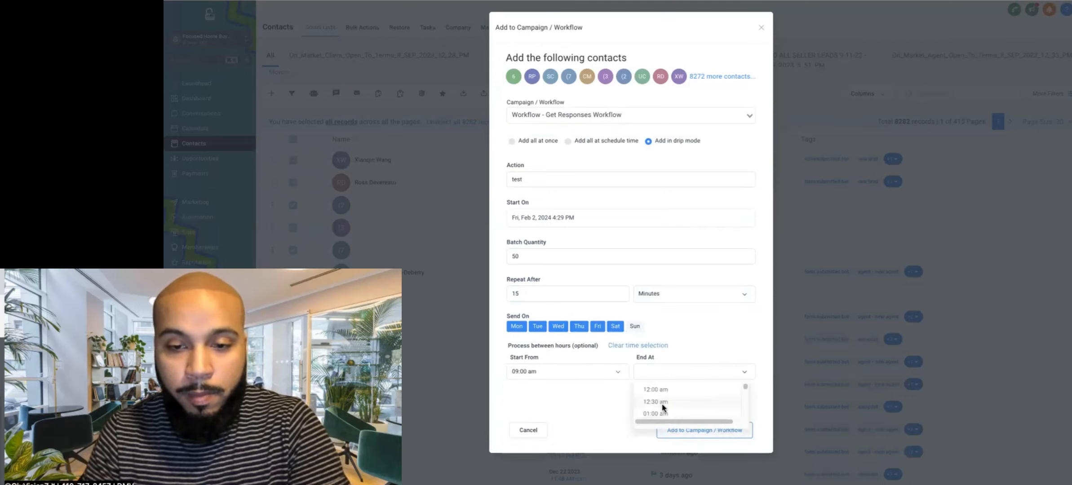
pyautogui.scroll(-5, 662, 400)
pyautogui.scroll(3, 663, 405)
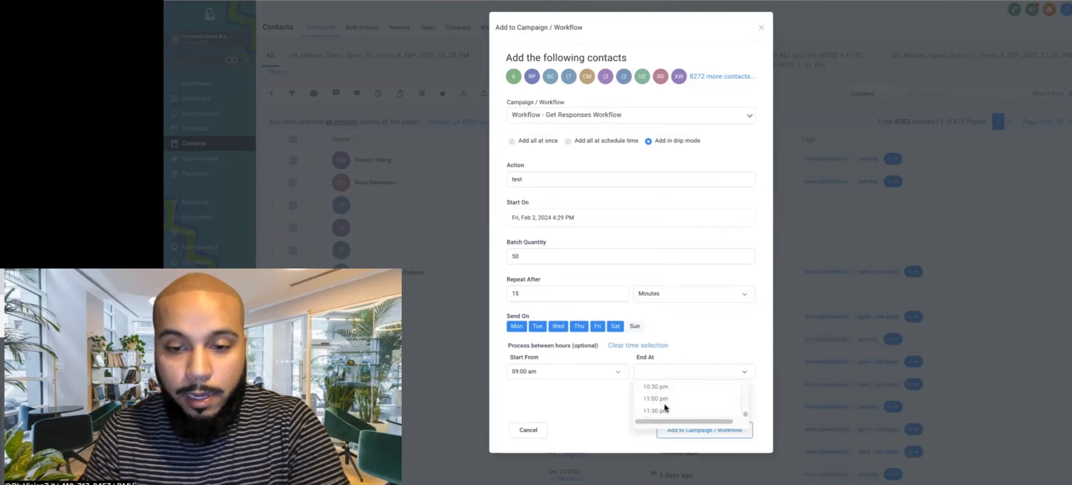
pyautogui.scroll(-1, 667, 404)
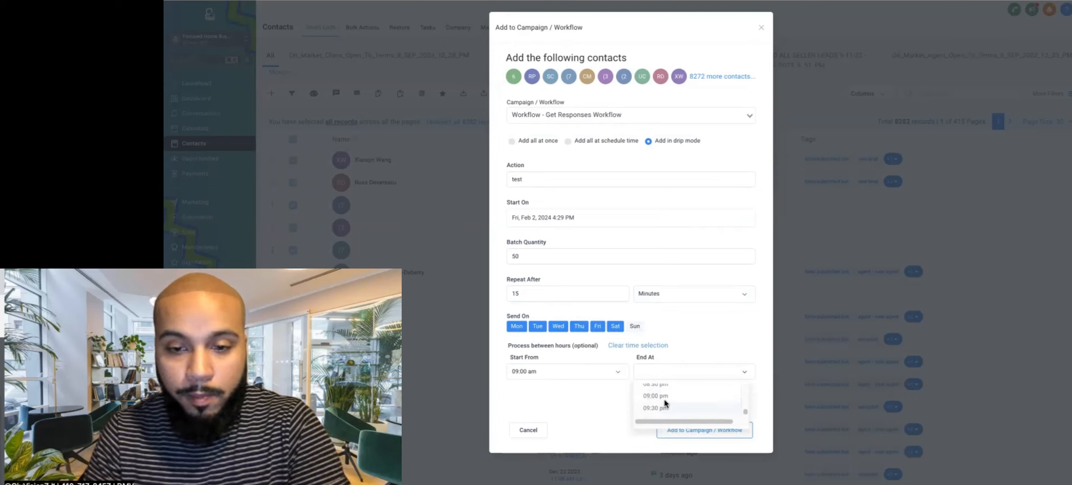
pyautogui.click(665, 405)
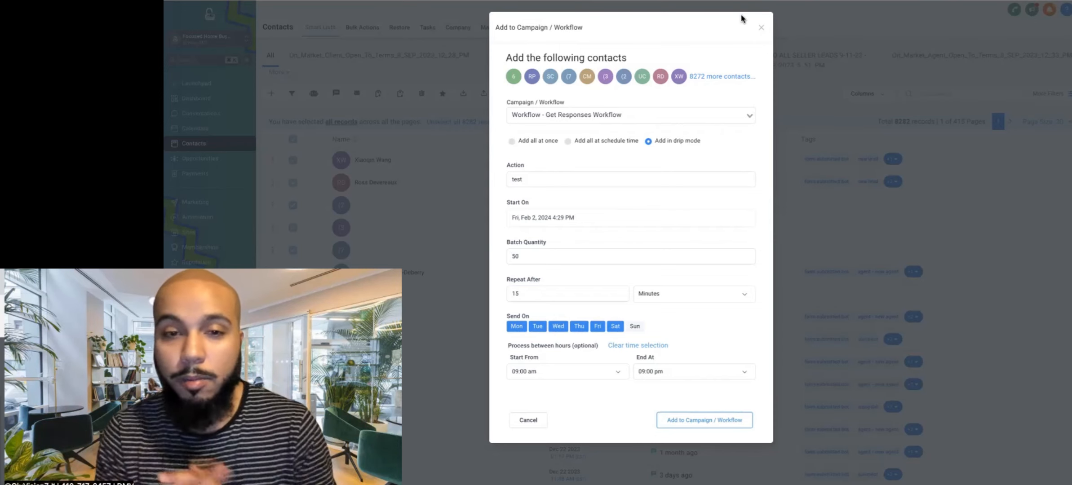
pyautogui.click(762, 31)
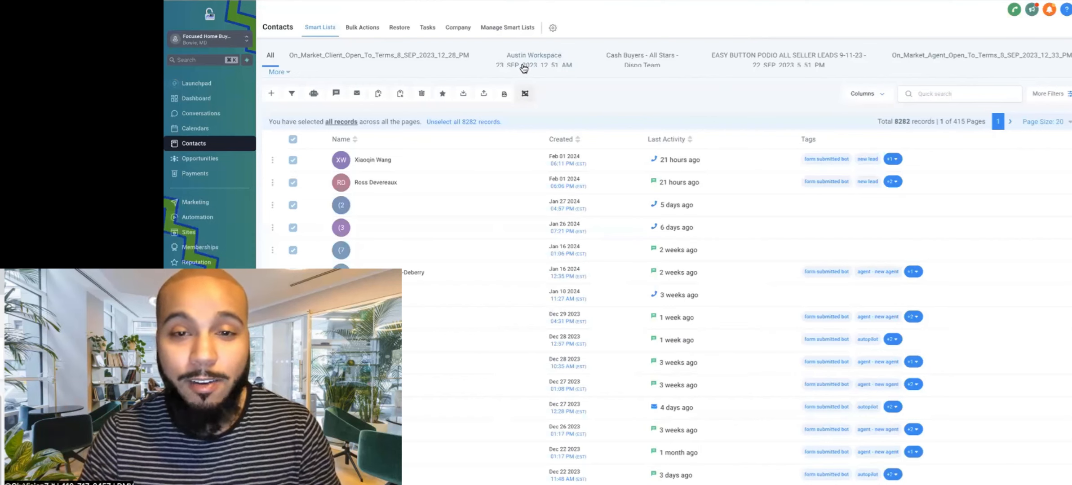